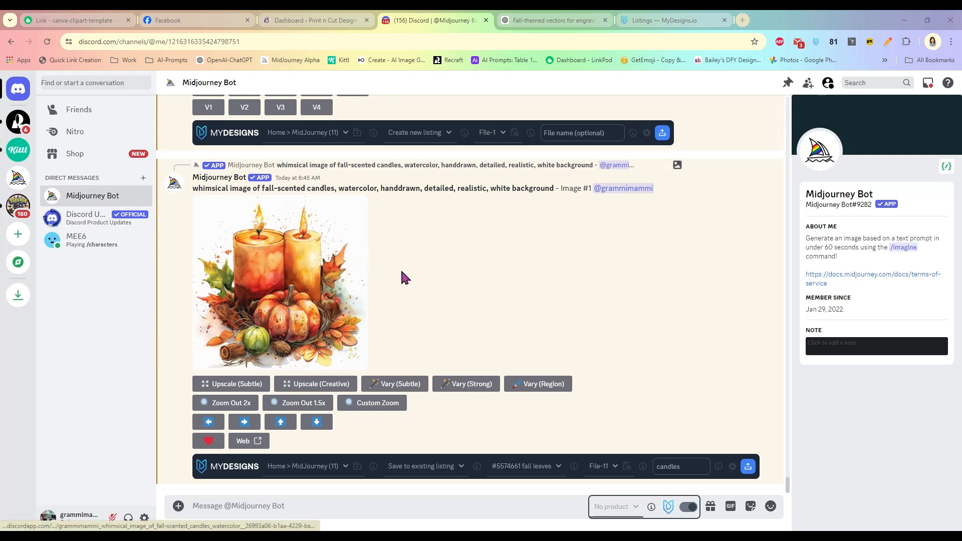
# - Highlight the prompt line of the upscaled whimsical watercolor fall-scented candles image
pyautogui.scroll(2, 414, 273)
pyautogui.scroll(-2, 410, 244)
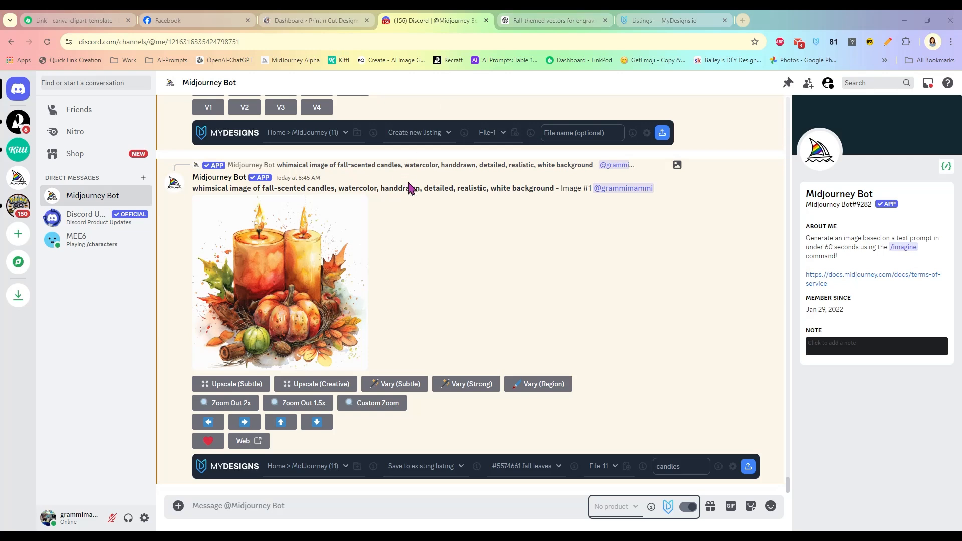
pyautogui.moveTo(192, 188); pyautogui.dragTo(553, 189)
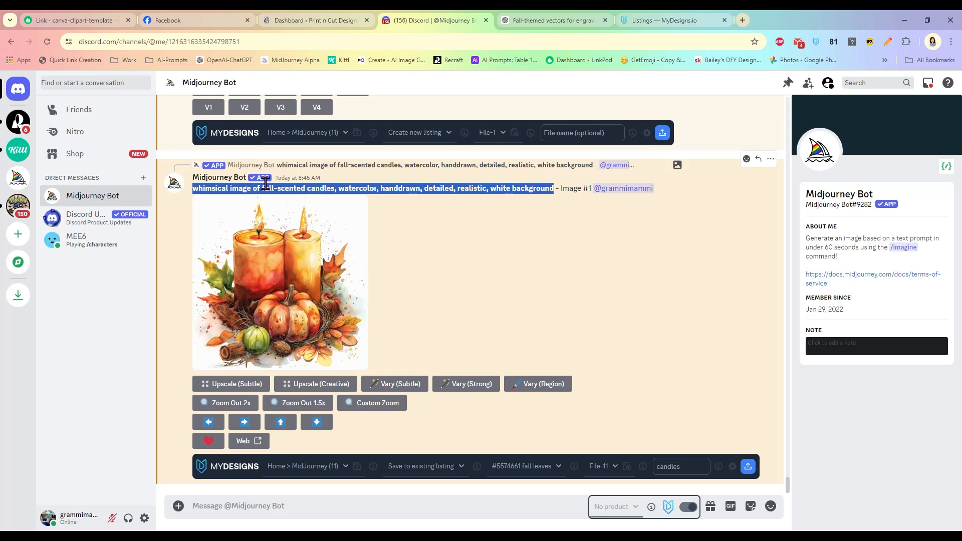
# - Select and copy the Cozy Cabin watercolor prompt from ChatGPT's fall prompt table
pyautogui.click(576, 20)
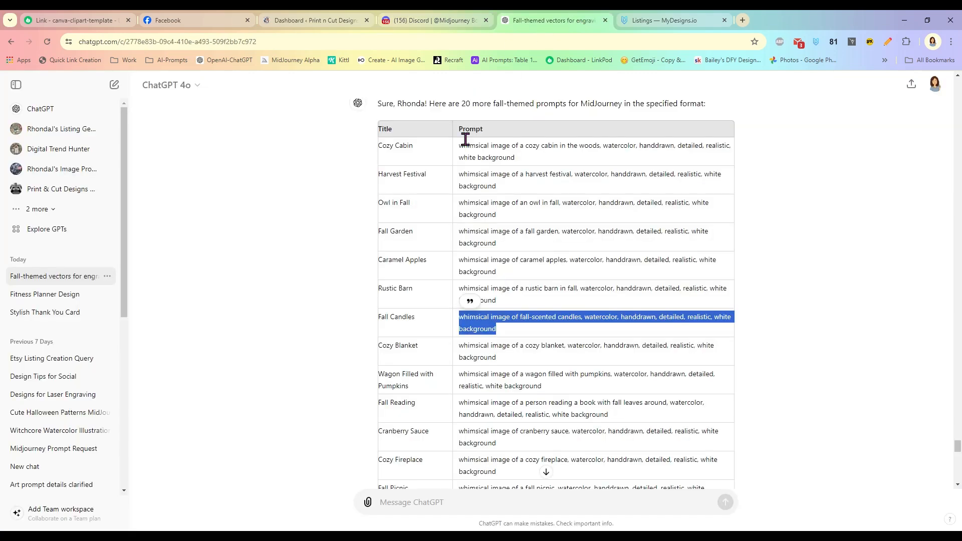
pyautogui.click(532, 255)
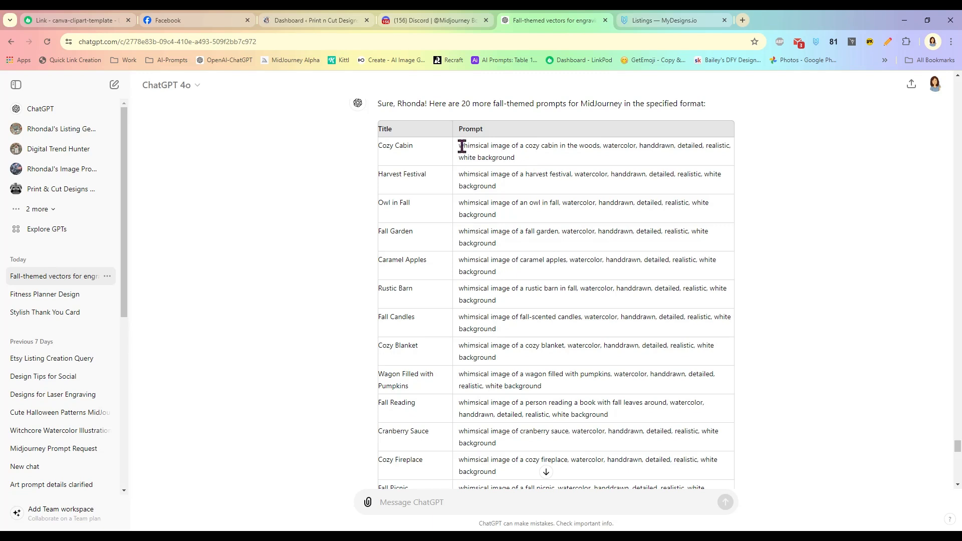
pyautogui.moveTo(458, 145); pyautogui.dragTo(522, 162)
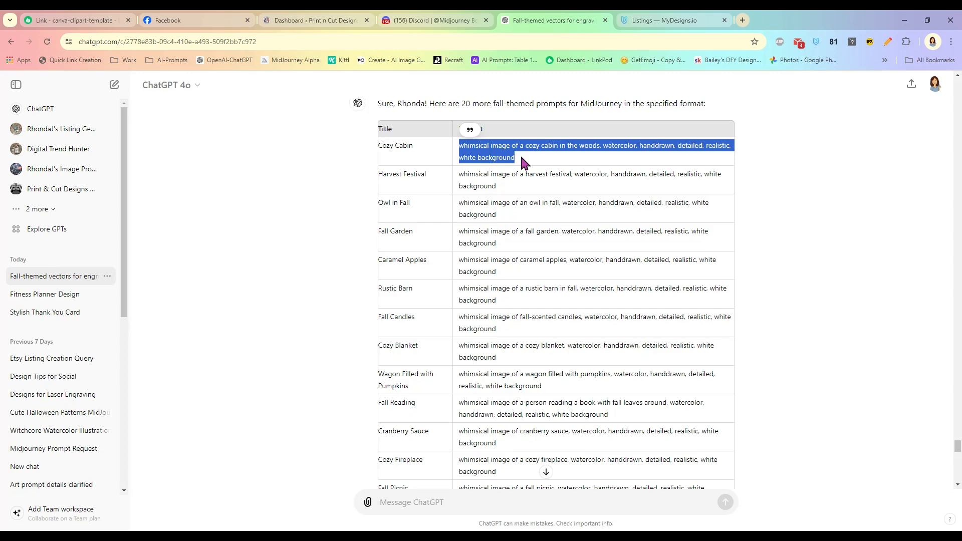
pyautogui.click(547, 206)
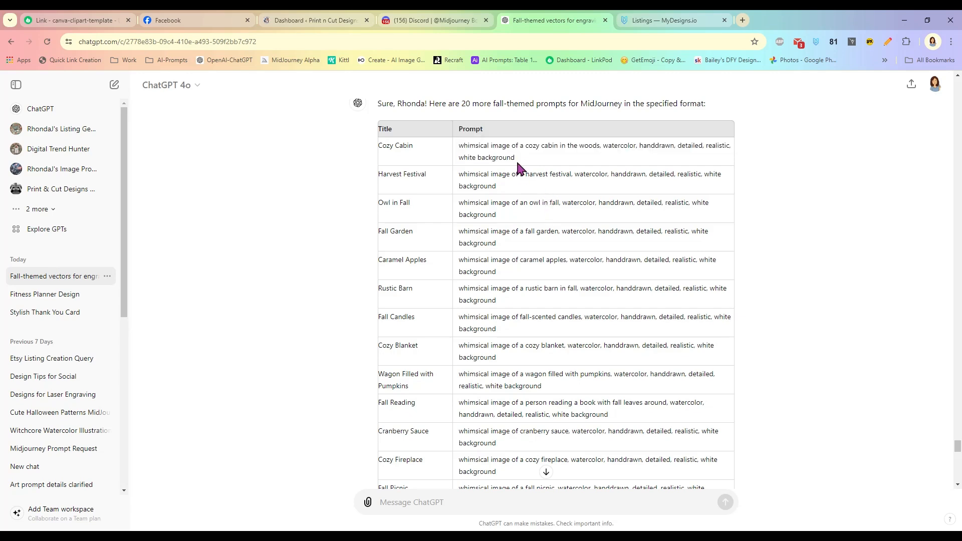
pyautogui.scroll(-2, 524, 179)
pyautogui.scroll(2, 530, 185)
pyautogui.moveTo(463, 146)
pyautogui.mouseDown()
pyautogui.moveTo(515, 159)
pyautogui.moveTo(460, 146)
pyautogui.mouseUp()
pyautogui.hotkey('ctrl', 'c')
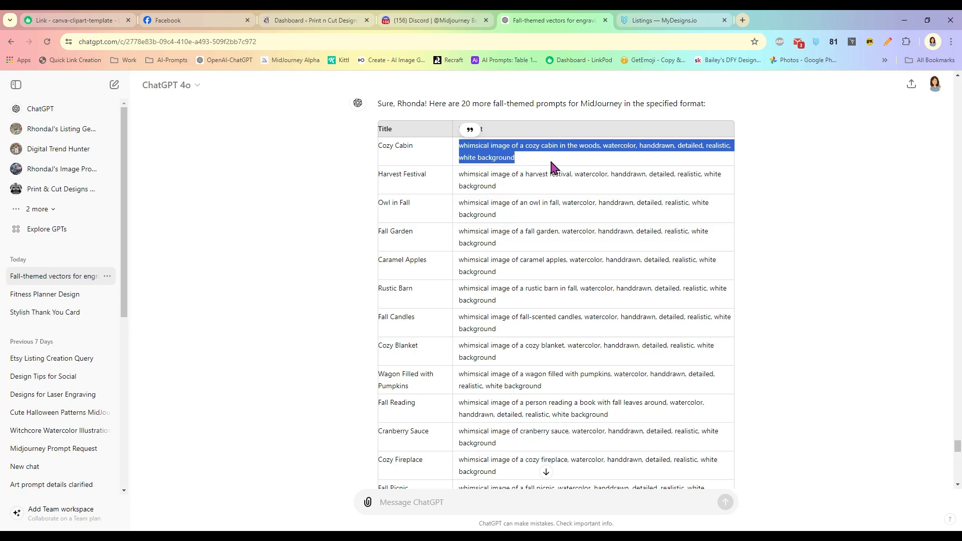
pyautogui.click(415, 20)
# - Run /imagine with the pasted Cozy Cabin prompt to generate a cabin image grid
pyautogui.write('/imagine')
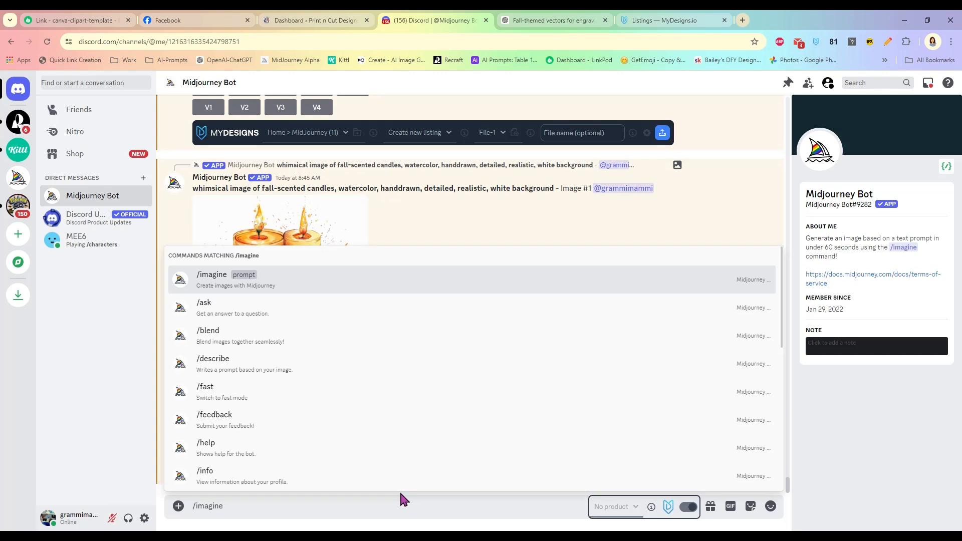
pyautogui.press('Tab')
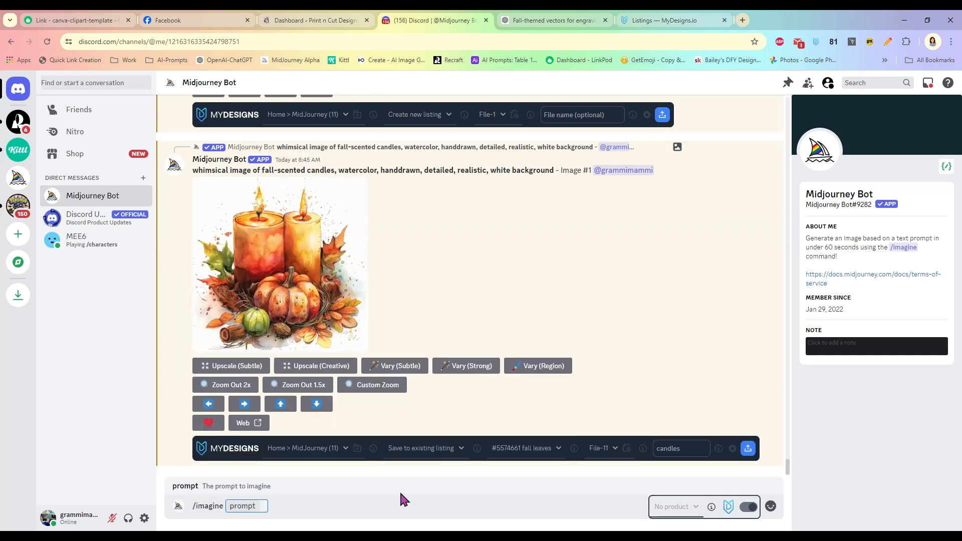
pyautogui.hotkey('ctrl', 'v')
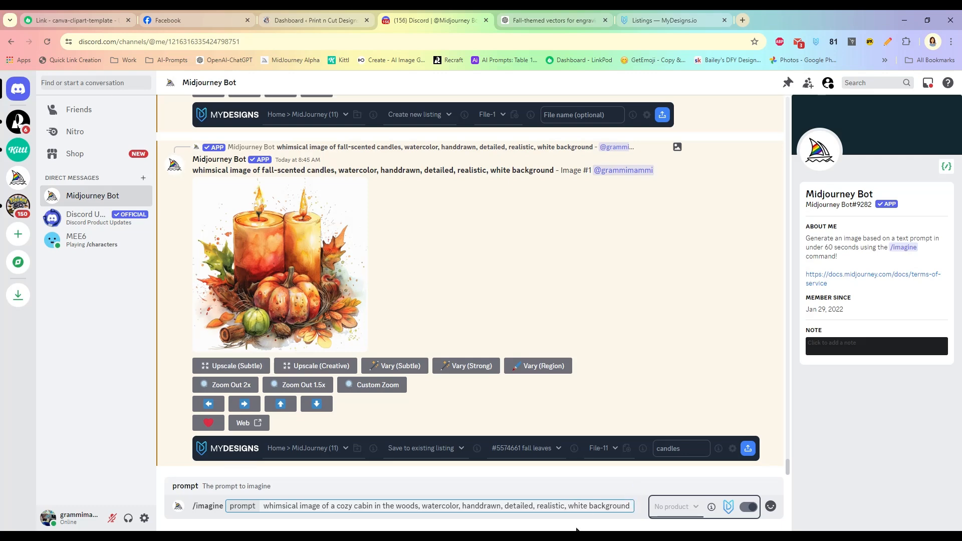
pyautogui.press('Return')
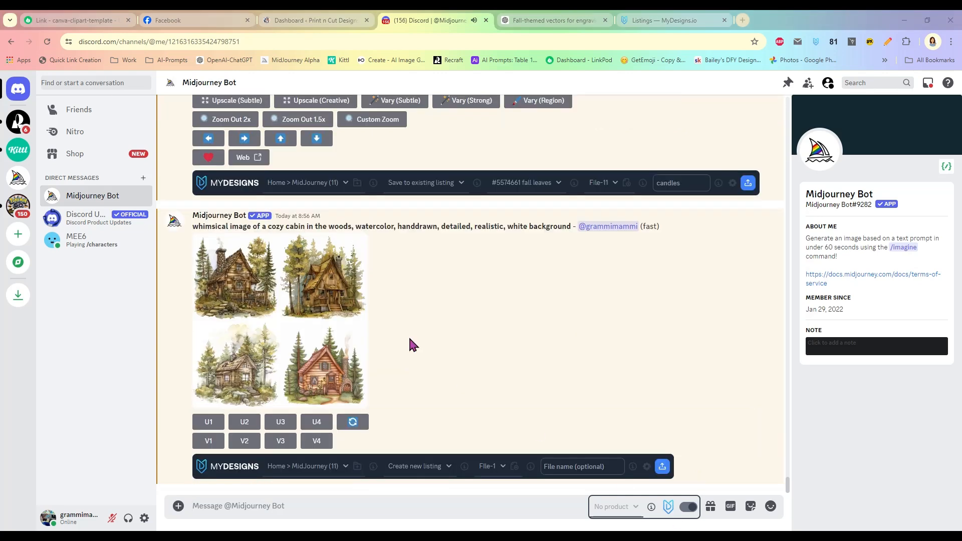
# - Preview the cabin grid and upscale the fourth image (U4)
pyautogui.click(306, 303)
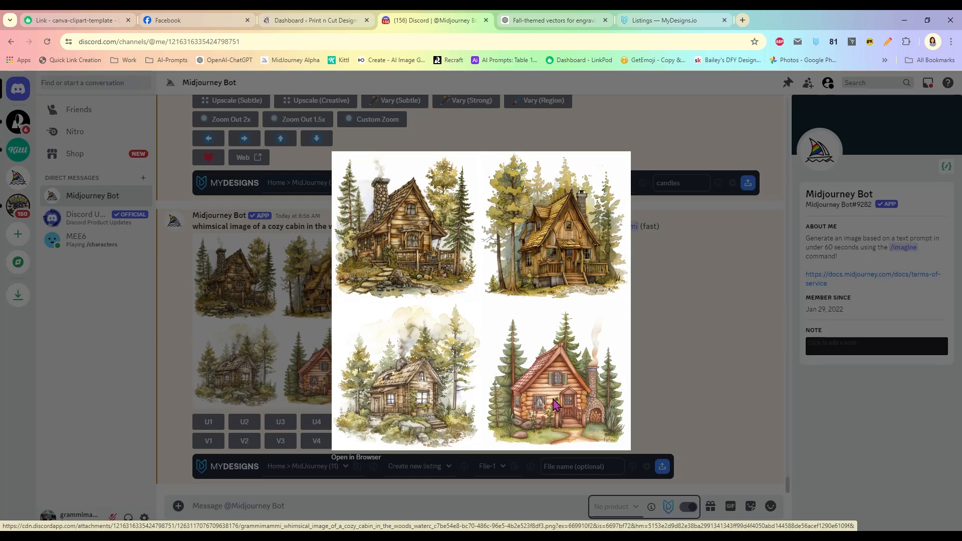
pyautogui.click(637, 328)
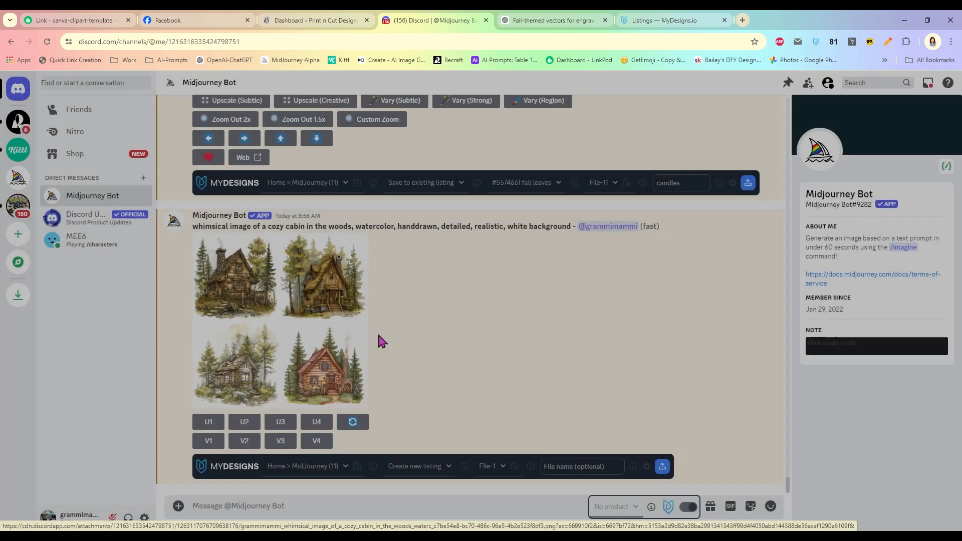
pyautogui.click(357, 341)
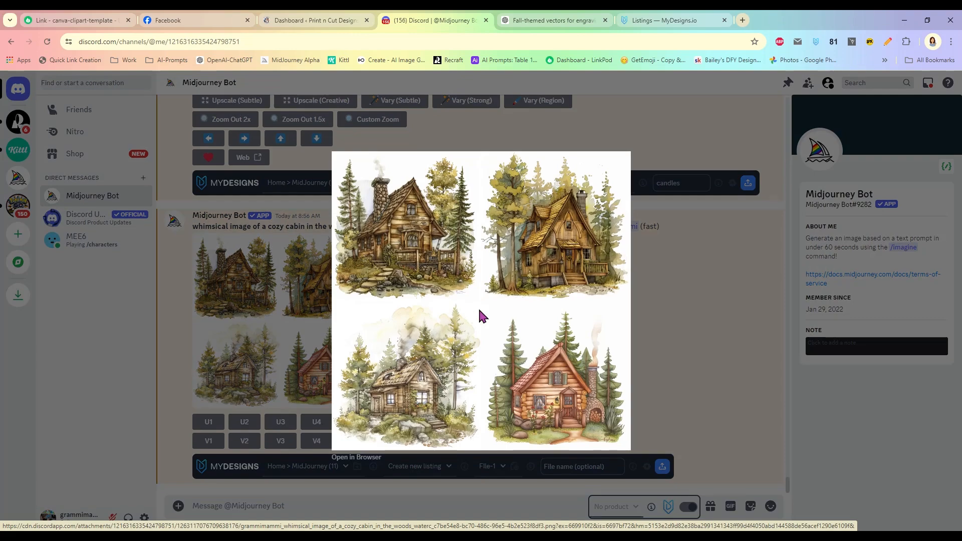
pyautogui.click(702, 301)
pyautogui.click(316, 421)
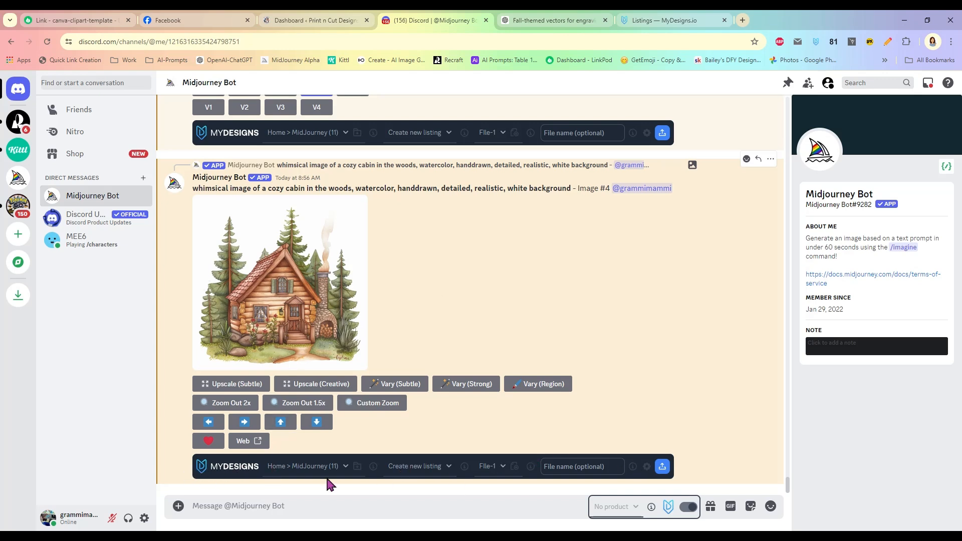
# - Keep Home > MidJourney as the collection, name the file 'cabin' and upload it
pyautogui.click(299, 469)
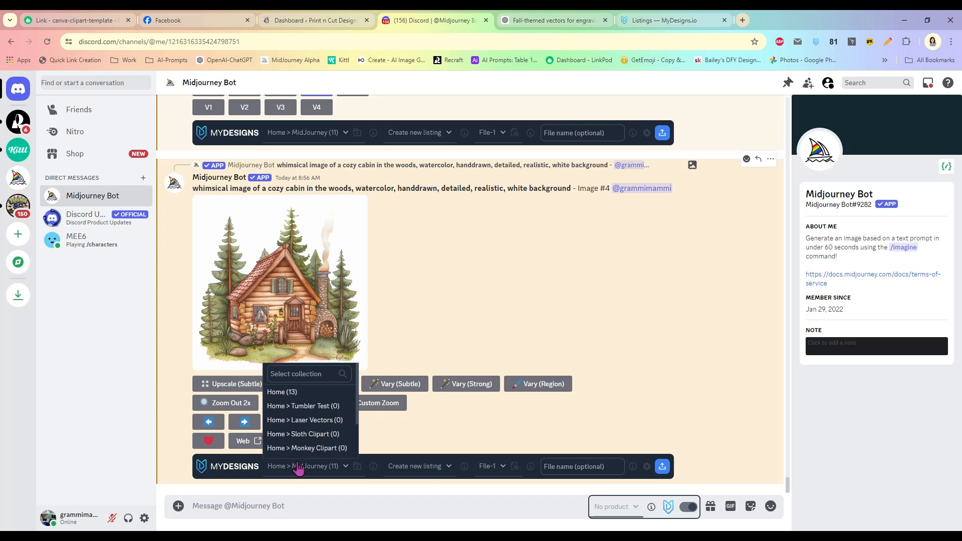
pyautogui.scroll(-2, 323, 423)
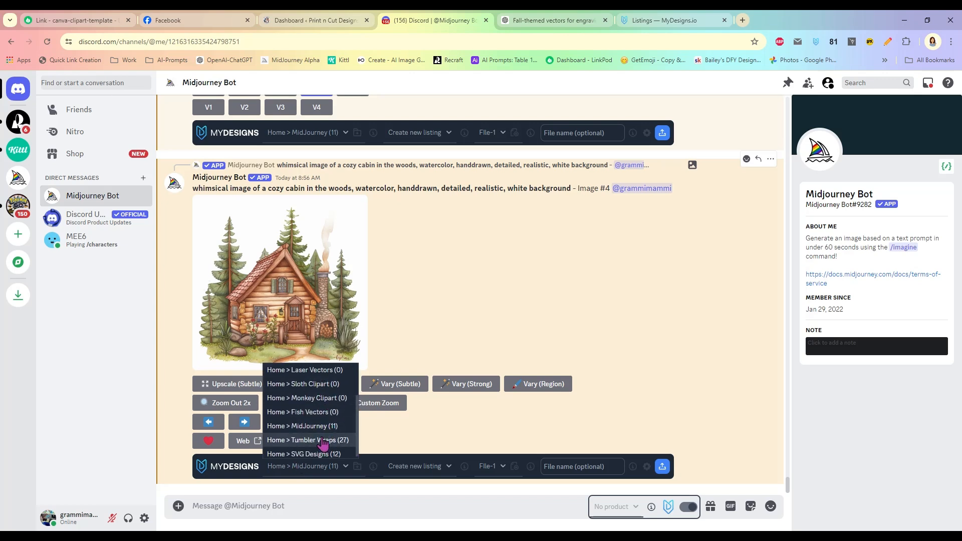
pyautogui.click(316, 427)
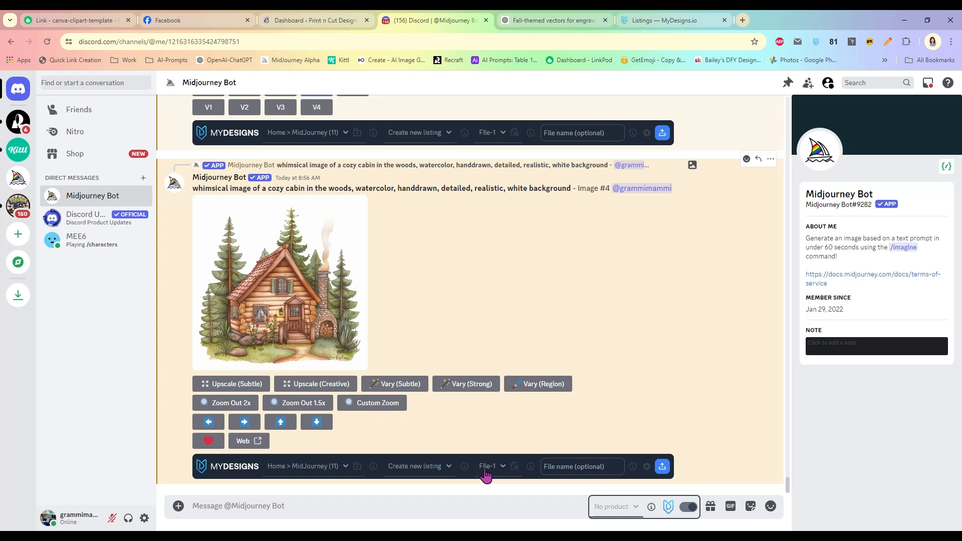
pyautogui.click(569, 467)
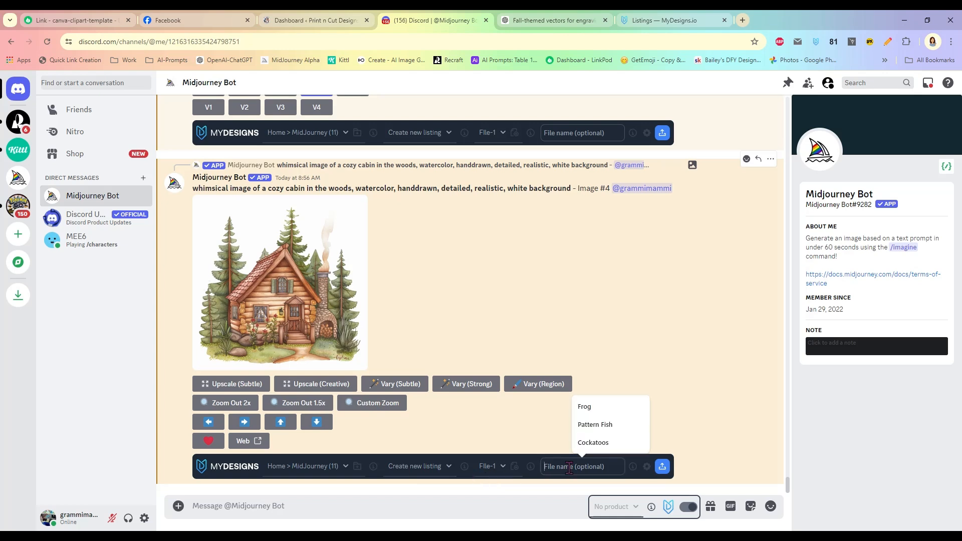
pyautogui.write('cabin')
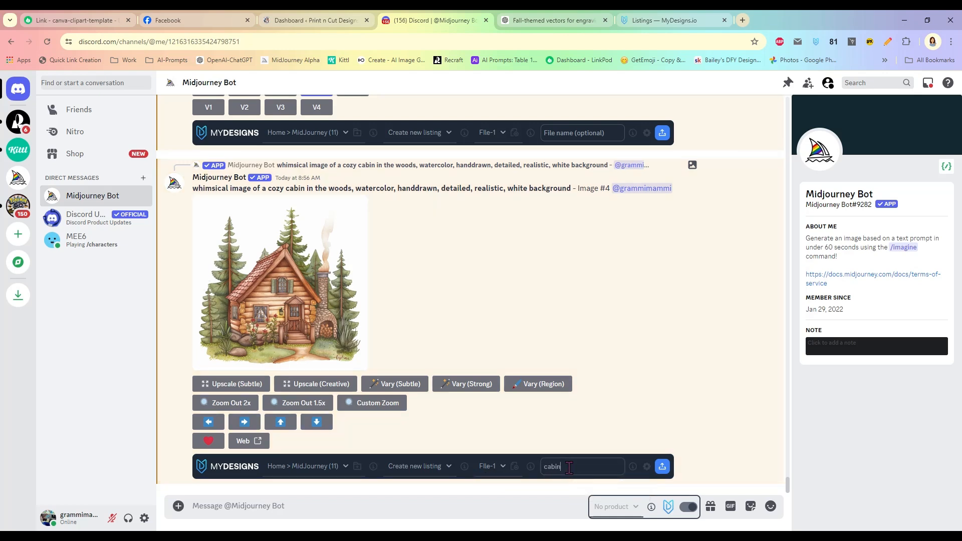
pyautogui.click(661, 468)
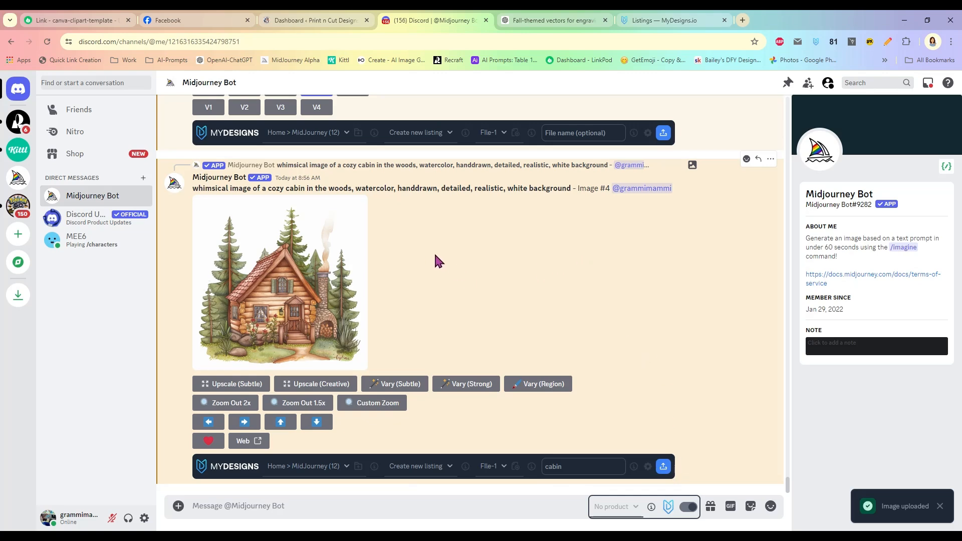
# - Copy the Owl in Fall prompt from ChatGPT and generate it with /imagine
pyautogui.click(558, 26)
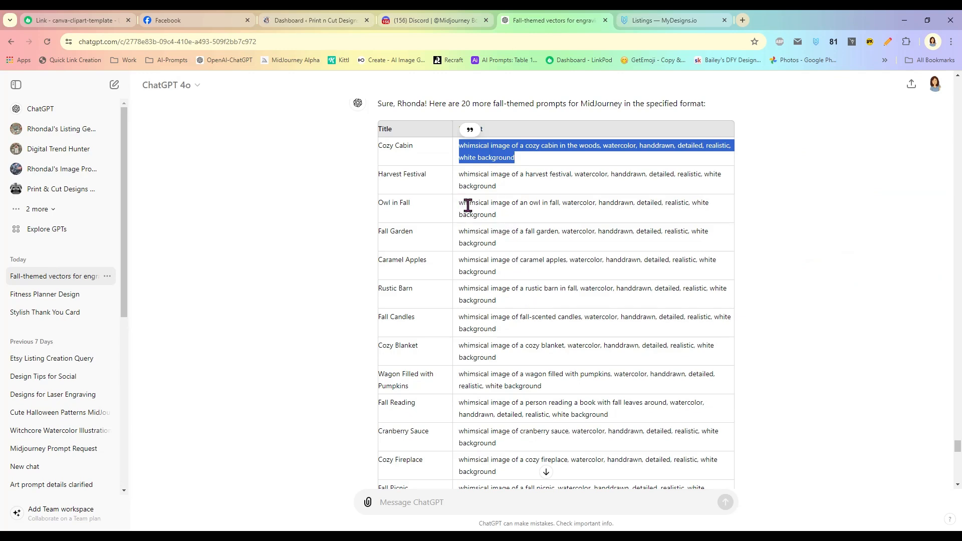
pyautogui.moveTo(460, 206); pyautogui.dragTo(518, 222)
pyautogui.hotkey('ctrl', 'c')
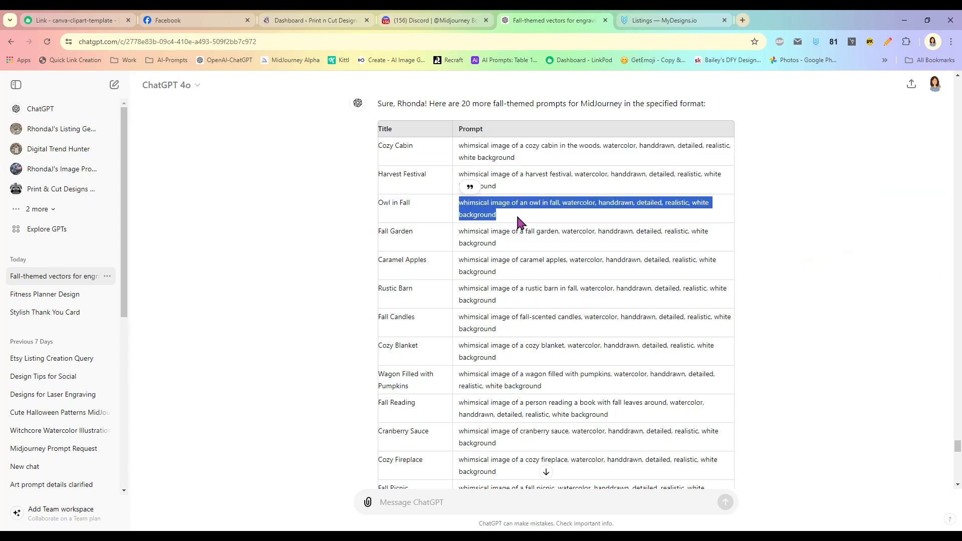
pyautogui.click(441, 26)
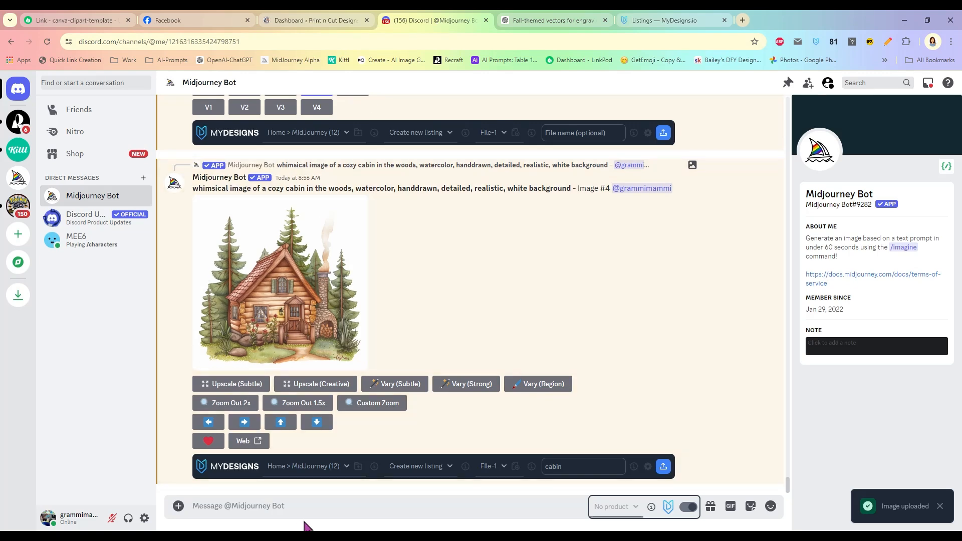
pyautogui.write('/ima')
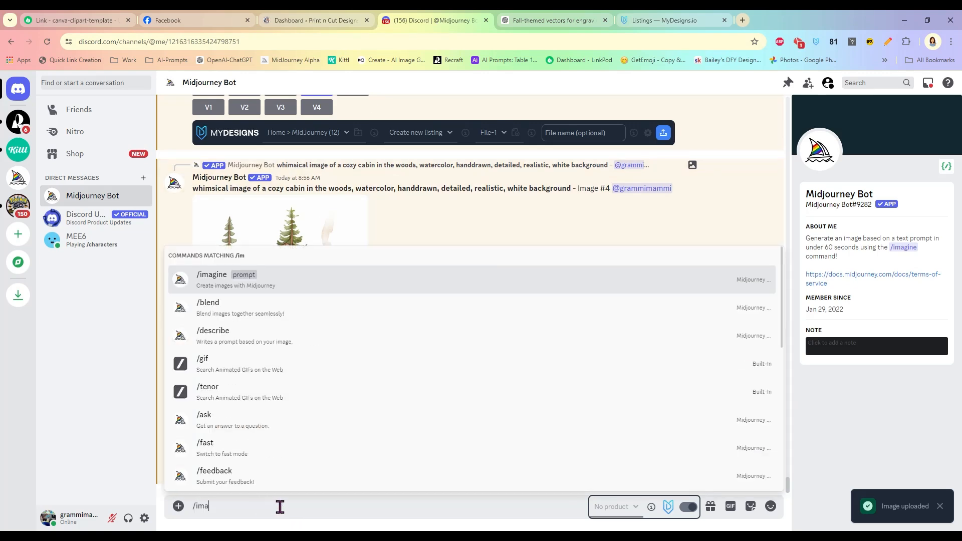
pyautogui.write('gine')
pyautogui.press('Return')
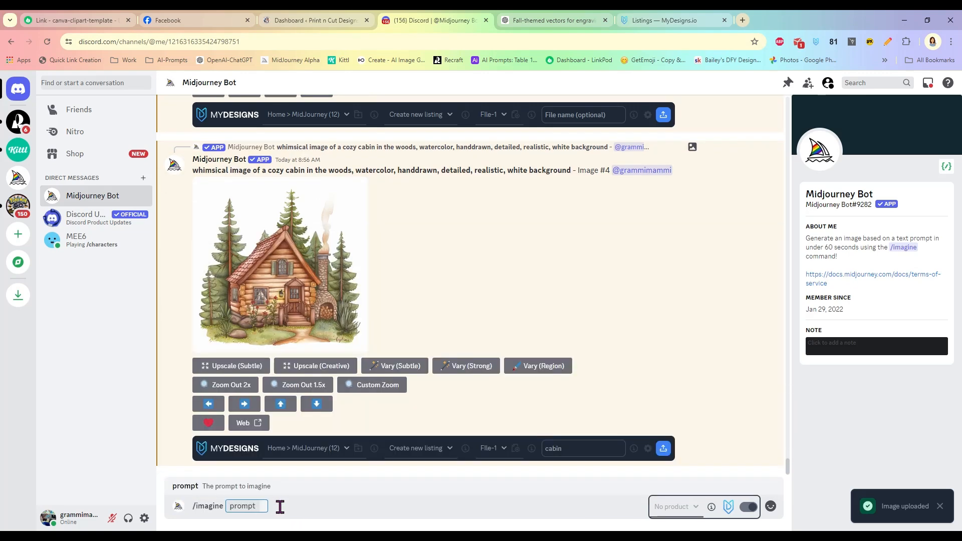
pyautogui.hotkey('ctrl', 'v')
pyautogui.press('Return')
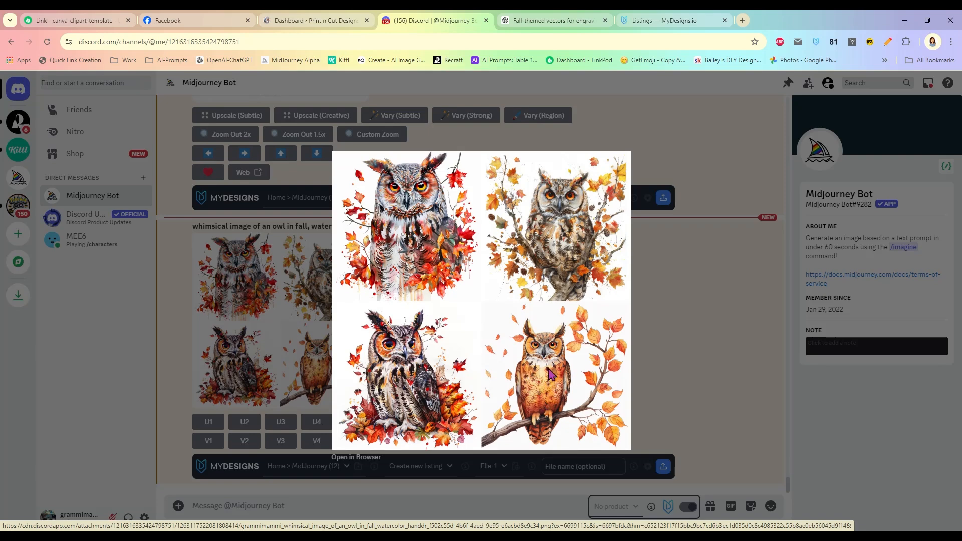
# - Upscale the fourth owl image and upload it to MyDesigns as 'owl'
pyautogui.click(657, 315)
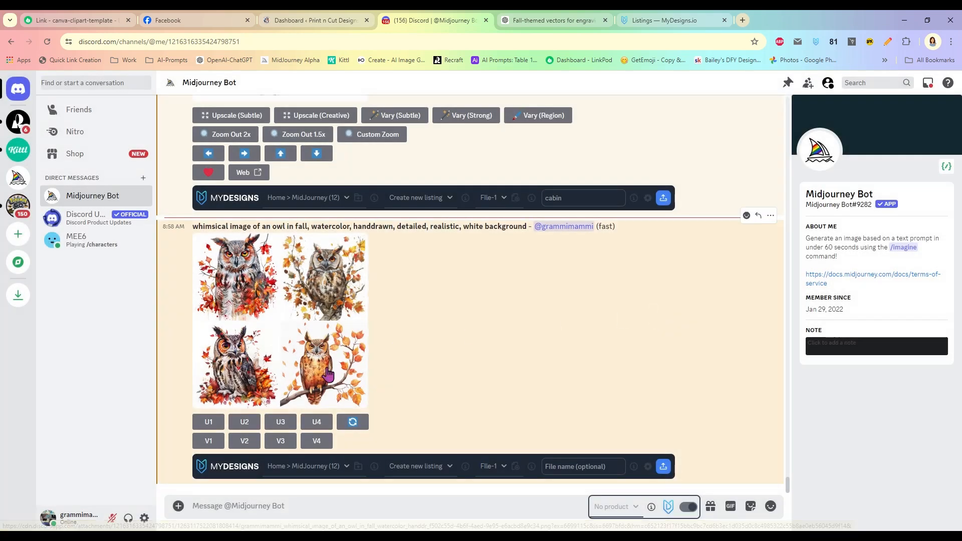
pyautogui.click(317, 424)
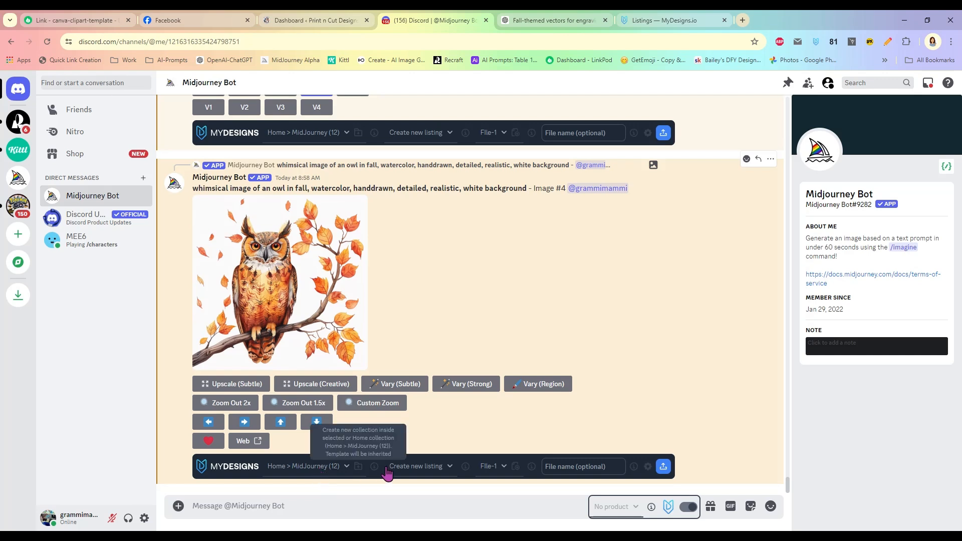
pyautogui.click(561, 466)
pyautogui.write('owl')
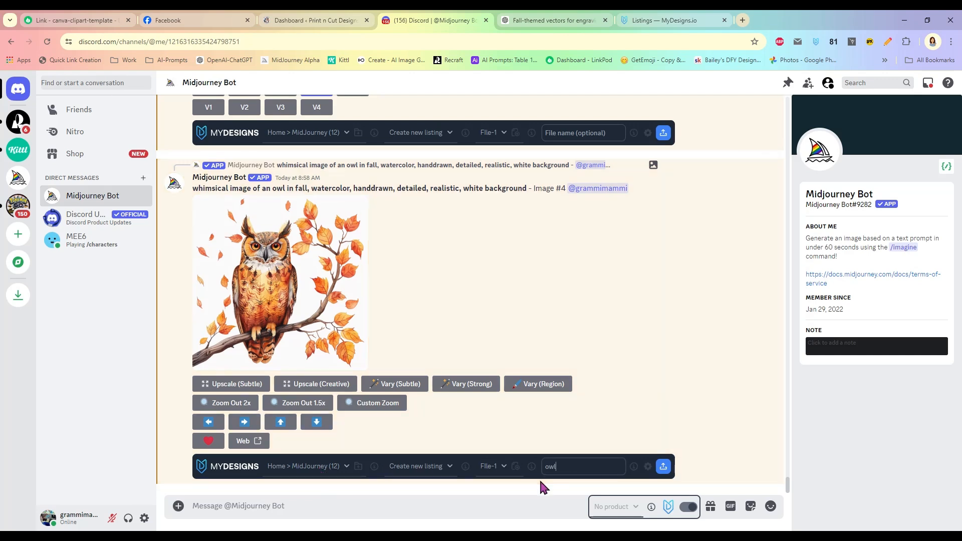
pyautogui.click(663, 467)
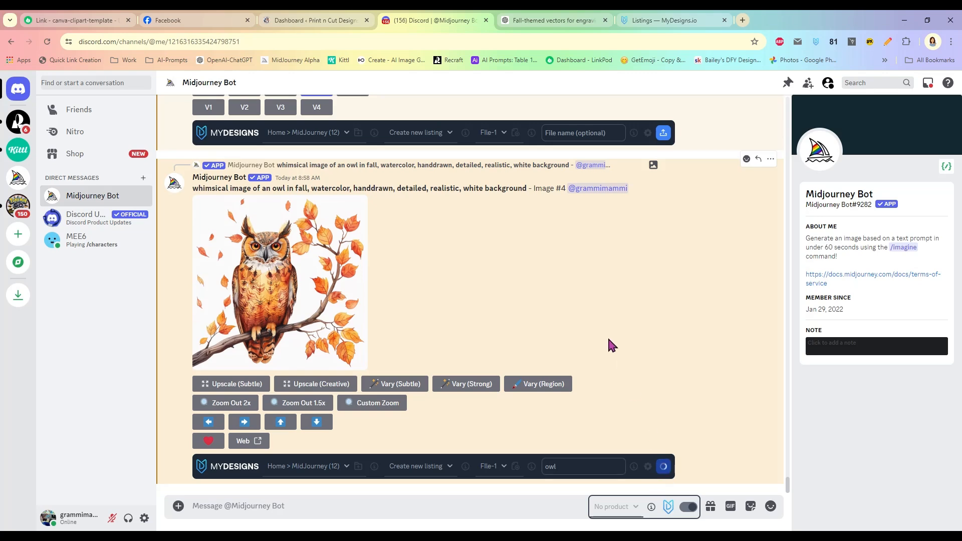
# - Copy the Rustic Barn prompt from ChatGPT and paste it into a new /imagine command
pyautogui.click(540, 21)
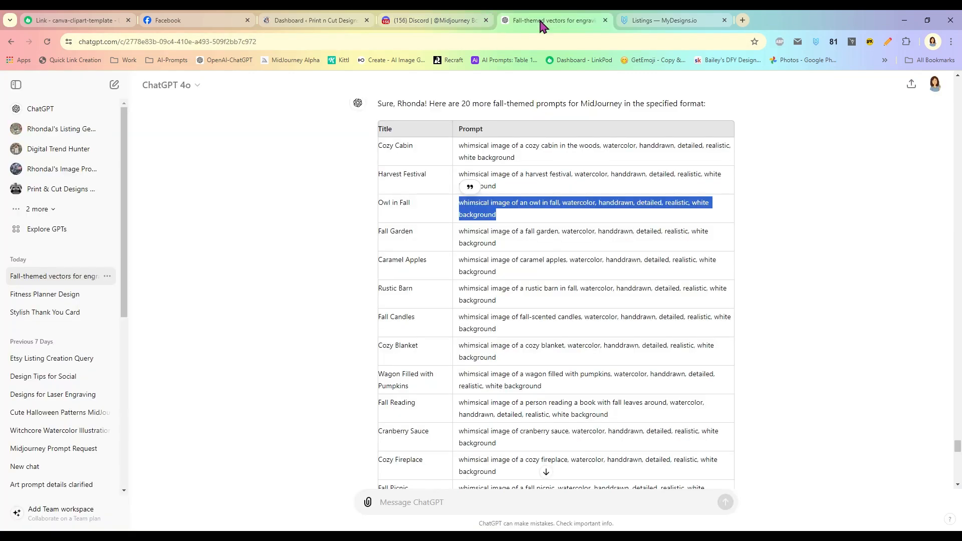
pyautogui.scroll(-2, 509, 300)
pyautogui.moveTo(460, 186); pyautogui.dragTo(512, 206)
pyautogui.hotkey('ctrl', 'c')
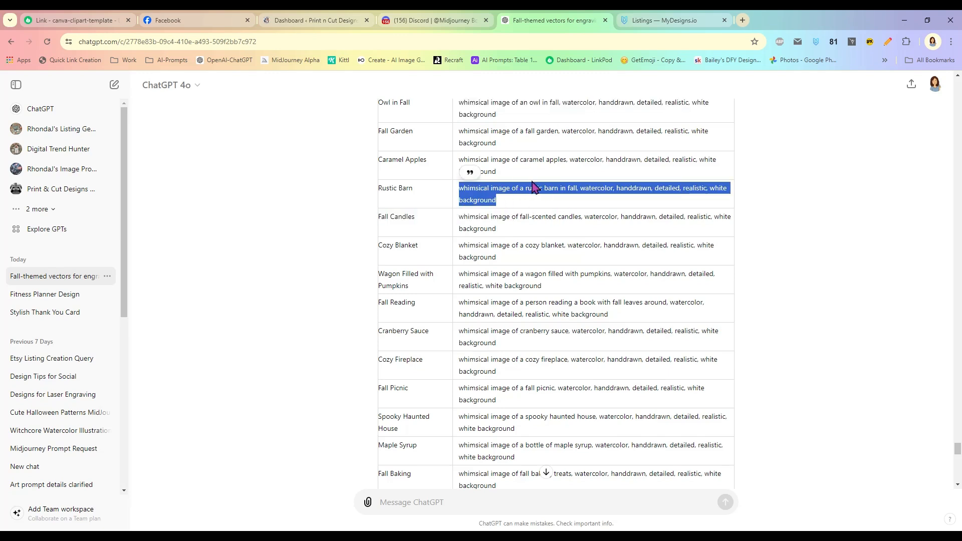
pyautogui.click(413, 21)
pyautogui.write('/imagine')
pyautogui.press('Return')
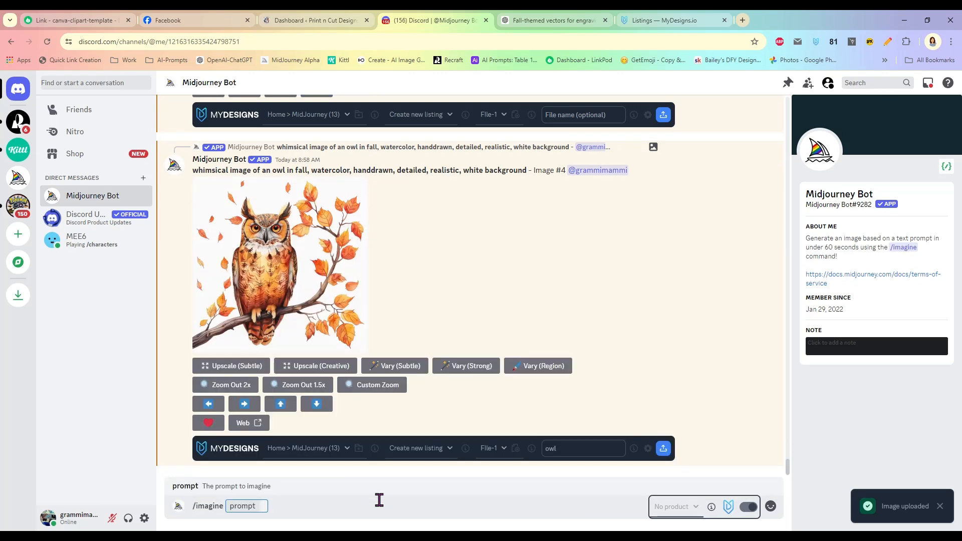
pyautogui.hotkey('ctrl', 'v')
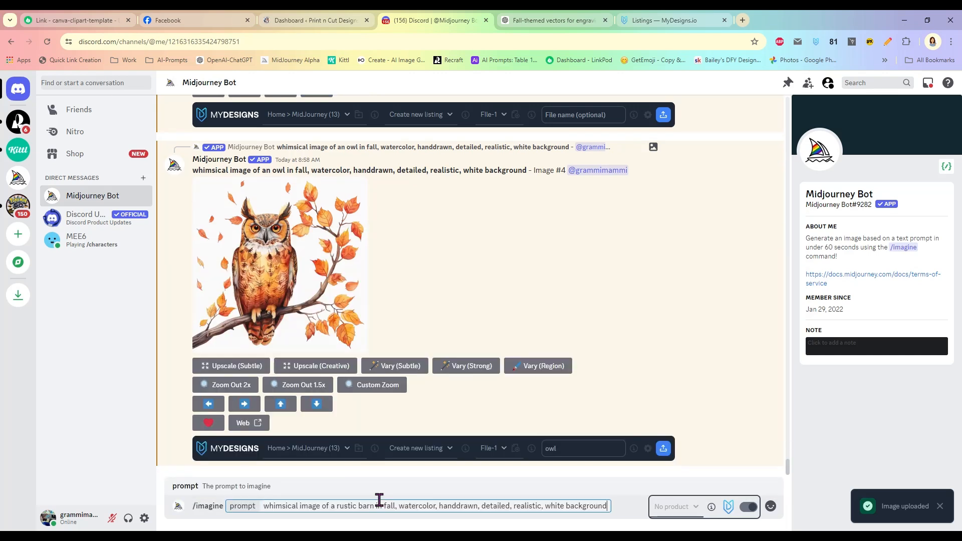
# - Turn the subject into {a rustic barn in fall, a wagon full of pumpkins, a harvest basket} and generate all three
pyautogui.moveTo(337, 508); pyautogui.dragTo(397, 505)
pyautogui.hotkey('ctrl', 'c')
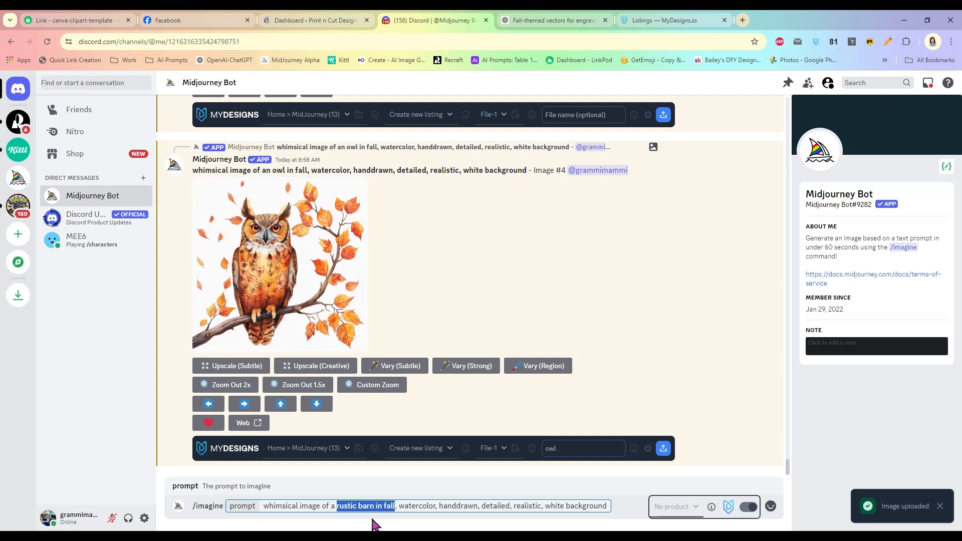
pyautogui.press('BackSpace')
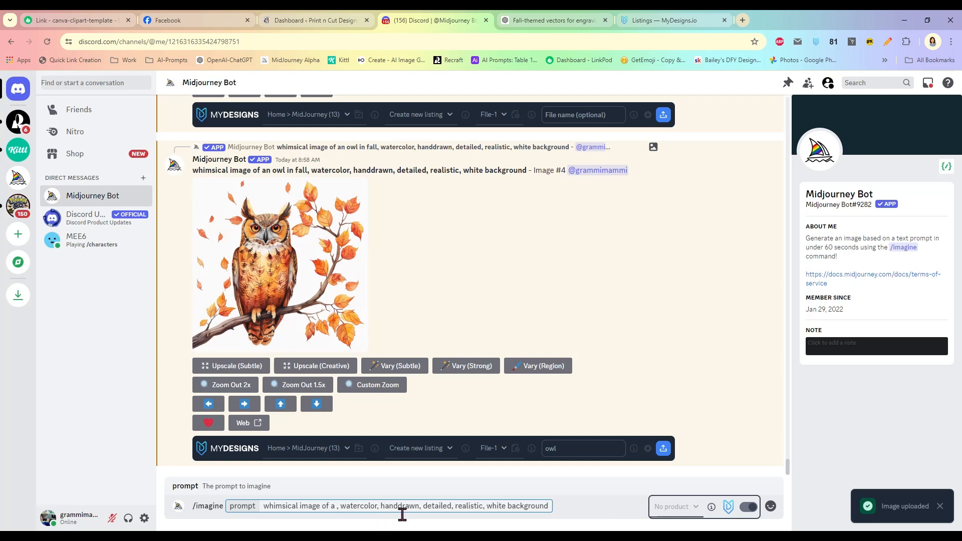
pyautogui.press('BackSpace')
pyautogui.press('BackSpace')
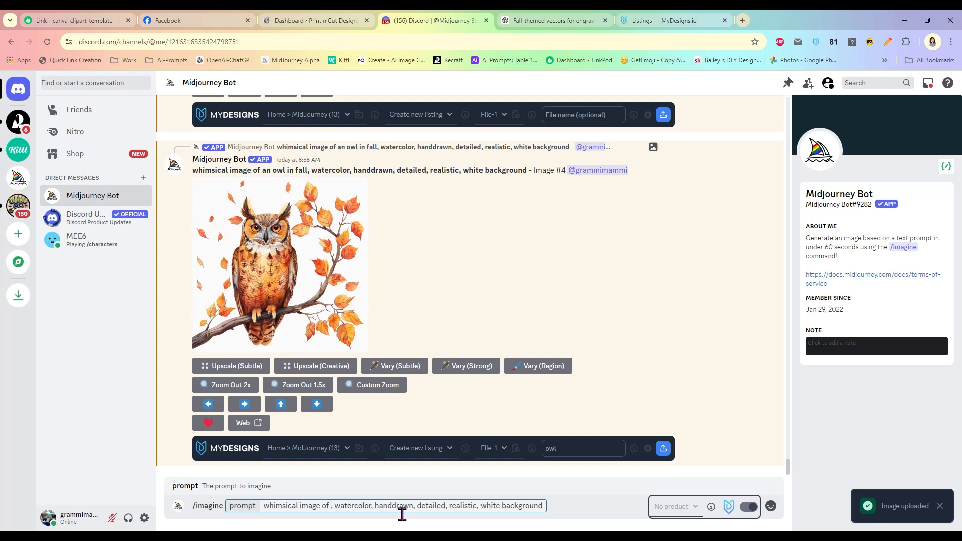
pyautogui.write('{')
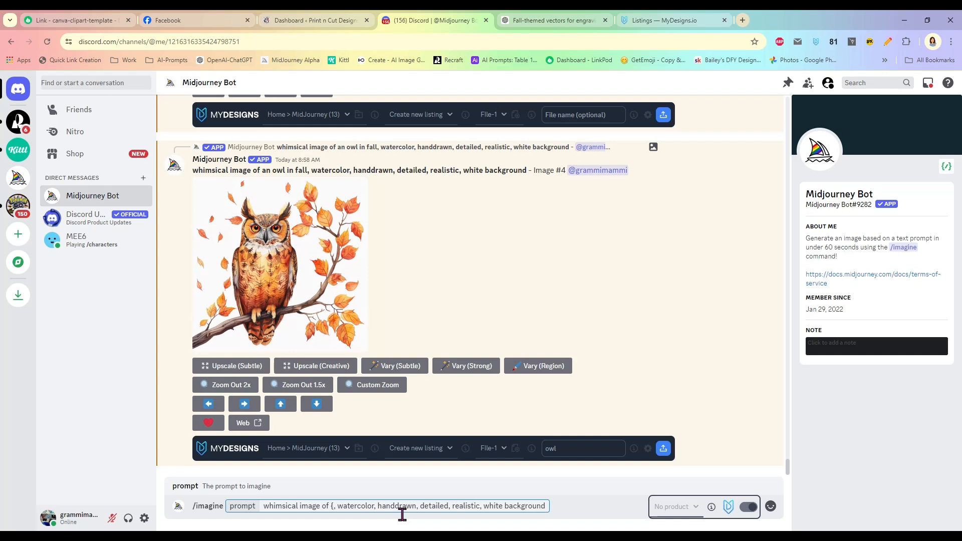
pyautogui.hotkey('ctrl', 'v')
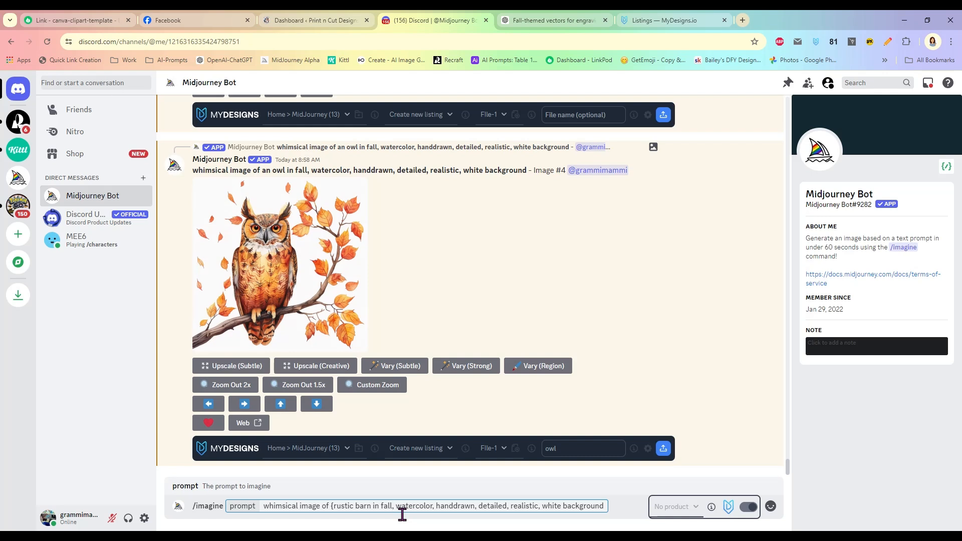
pyautogui.write('a')
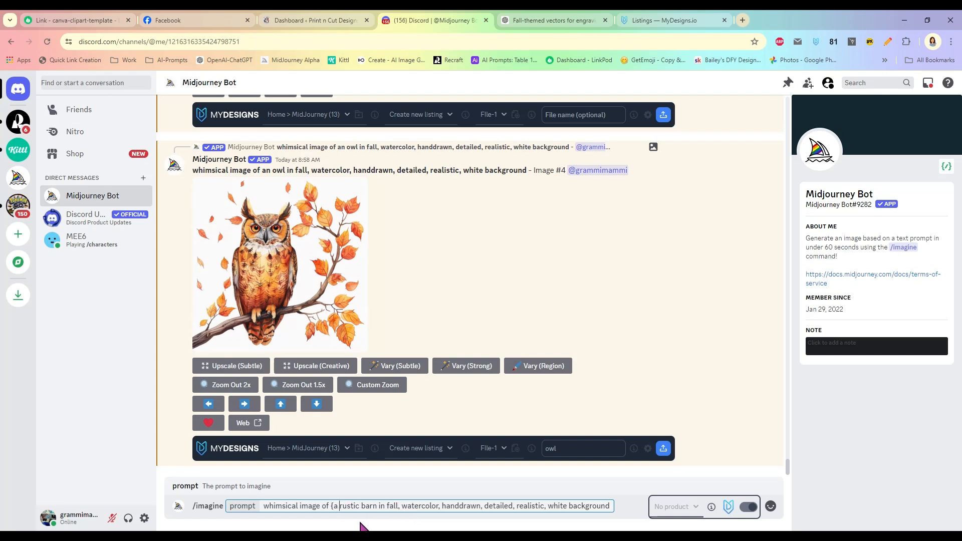
pyautogui.click(397, 507)
pyautogui.write(',')
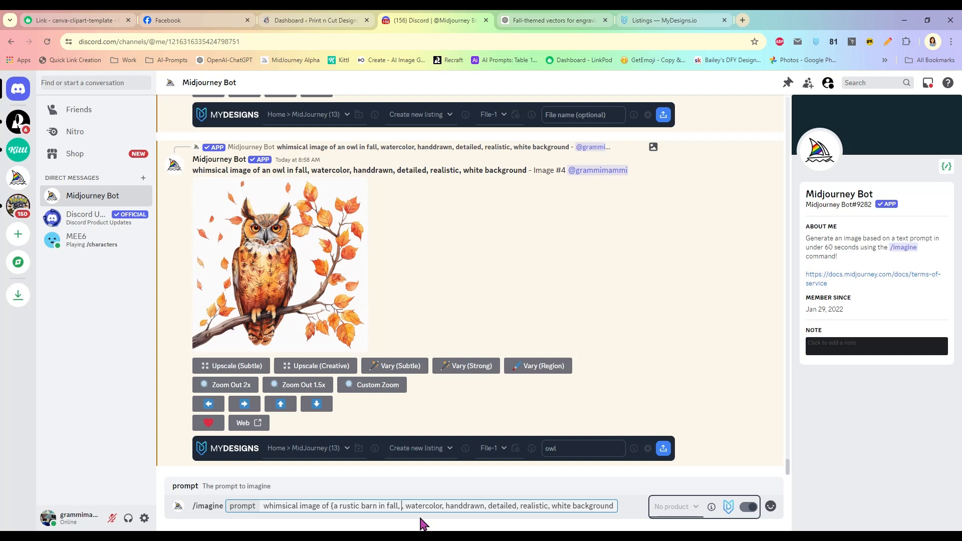
pyautogui.write(' wagon')
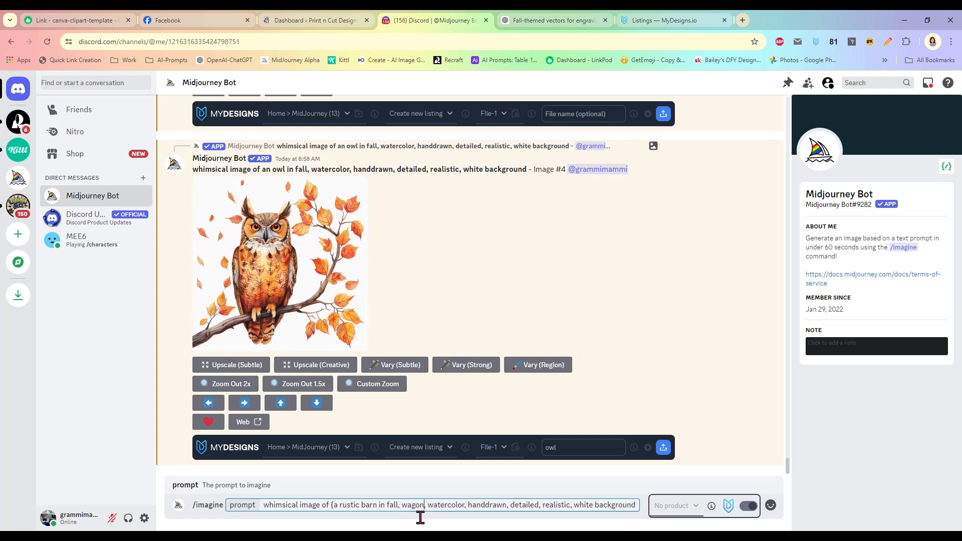
pyautogui.write(' full of pu')
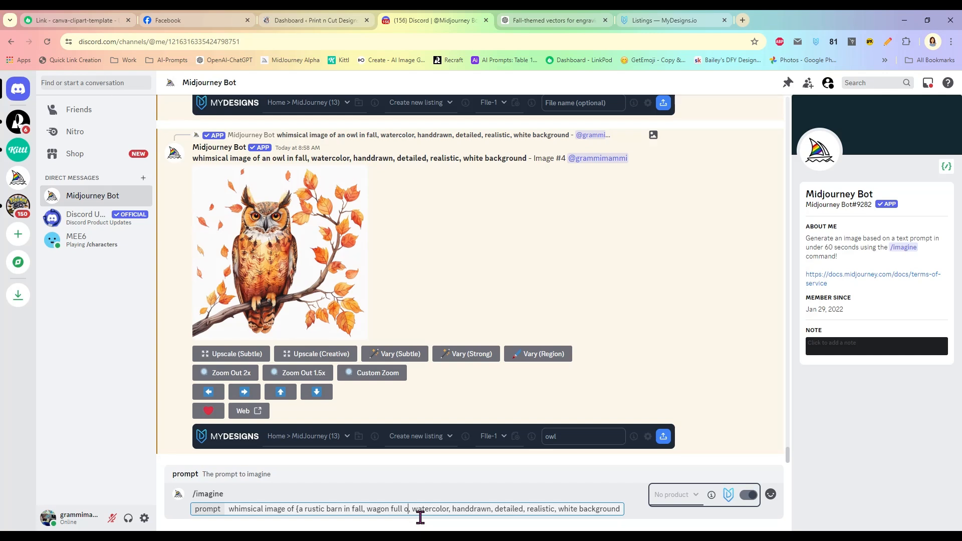
pyautogui.write('mpkins')
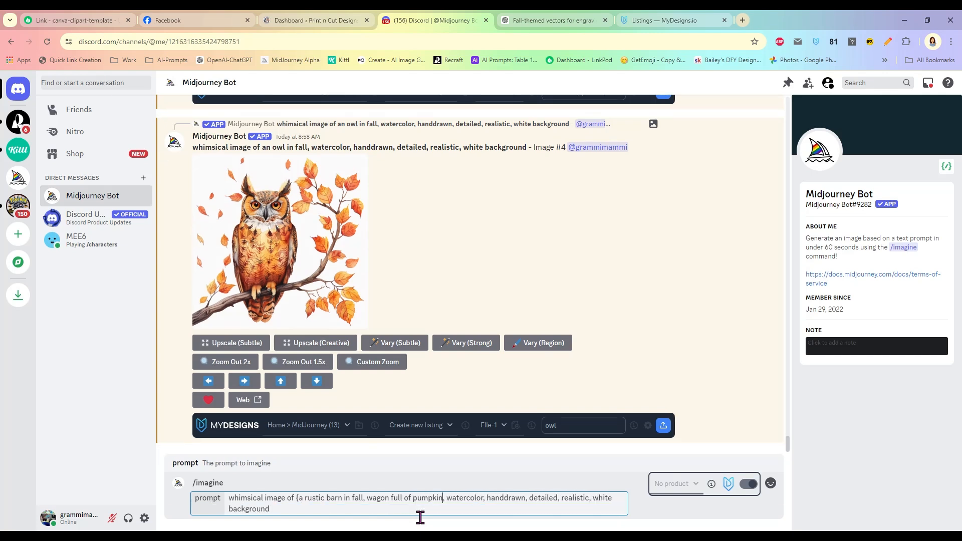
pyautogui.write(',')
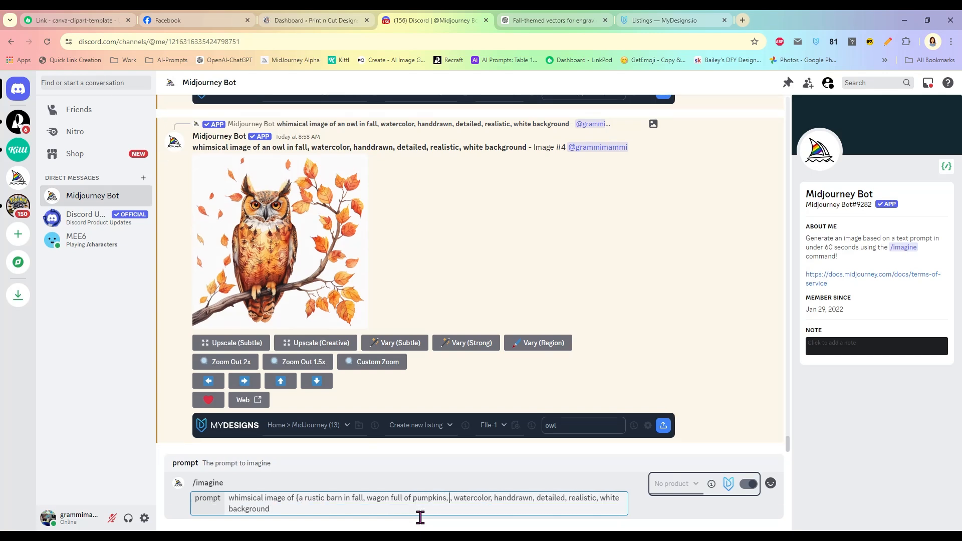
pyautogui.click(366, 497)
pyautogui.write('a')
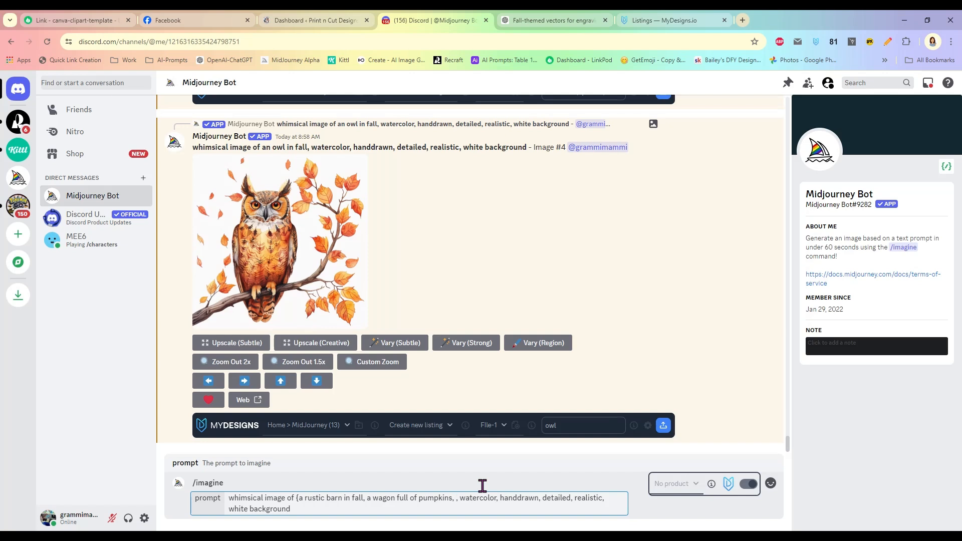
pyautogui.write('a harvest ')
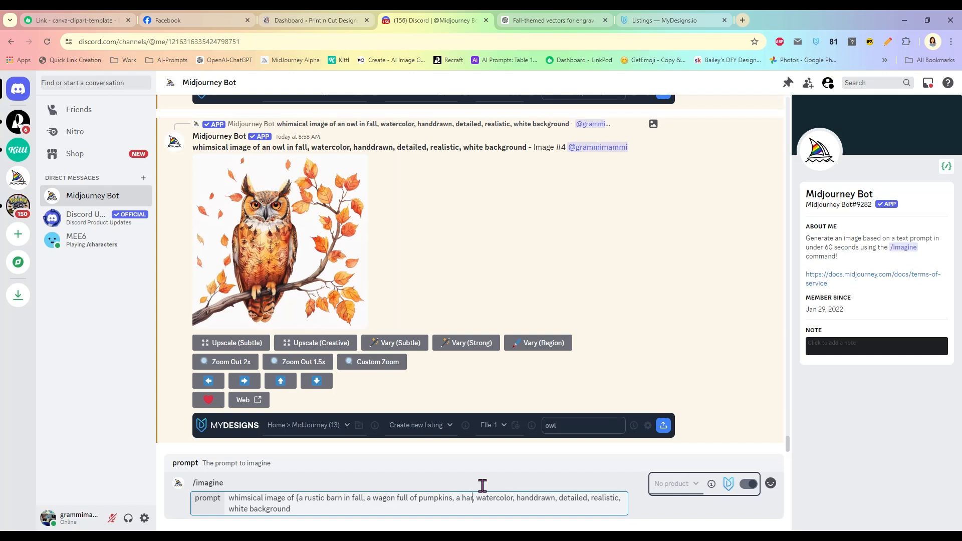
pyautogui.write('basket')
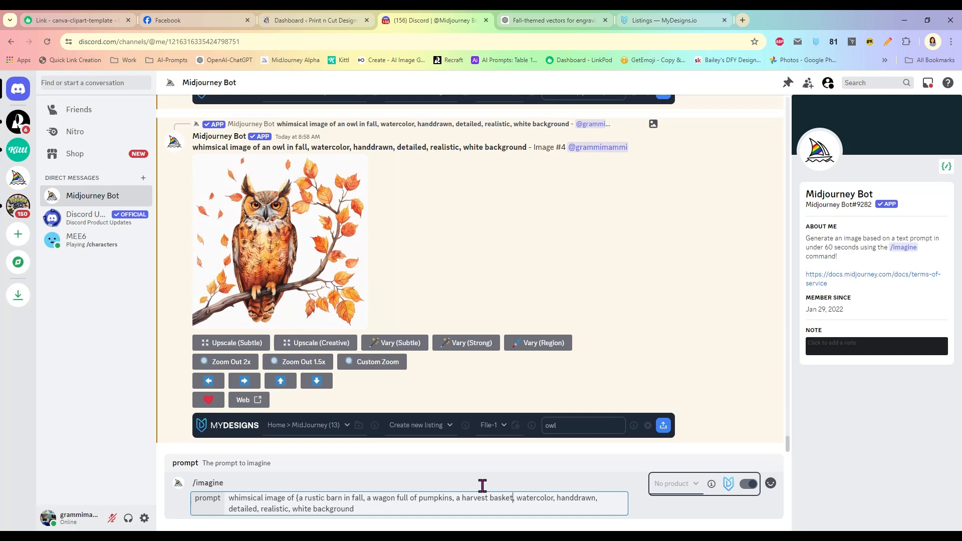
pyautogui.write('}')
pyautogui.press('Return')
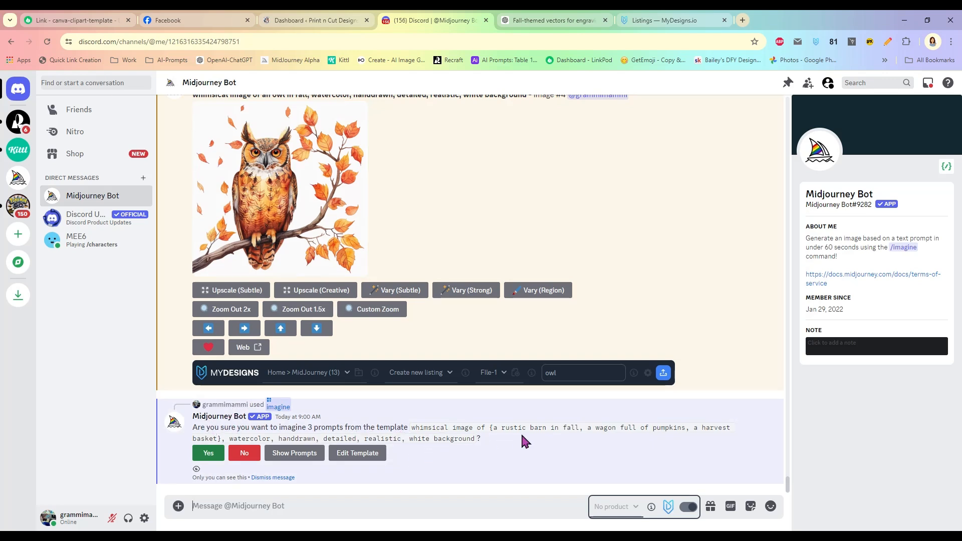
pyautogui.click(208, 453)
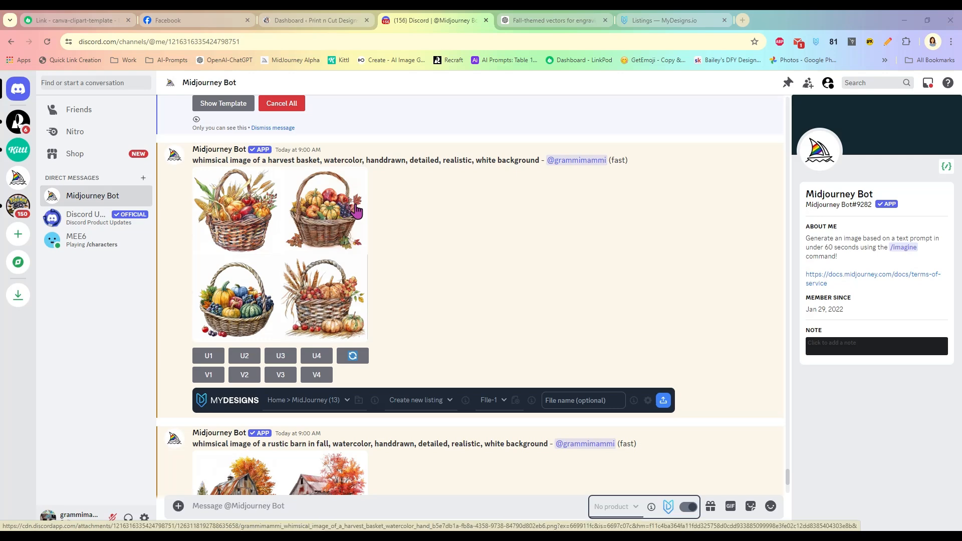
# - Preview the harvest basket grid and upscale its second image (U2)
pyautogui.scroll(-3, 405, 263)
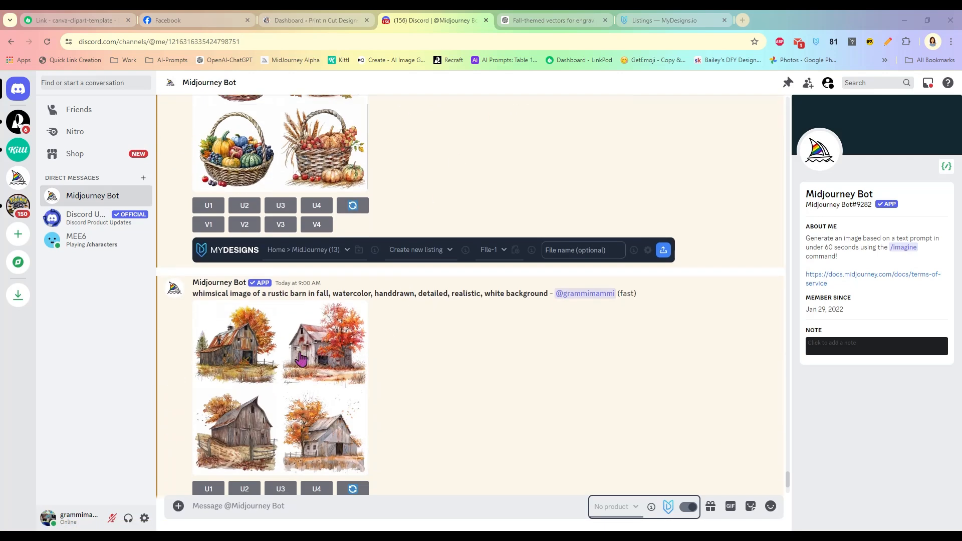
pyautogui.scroll(-5, 435, 351)
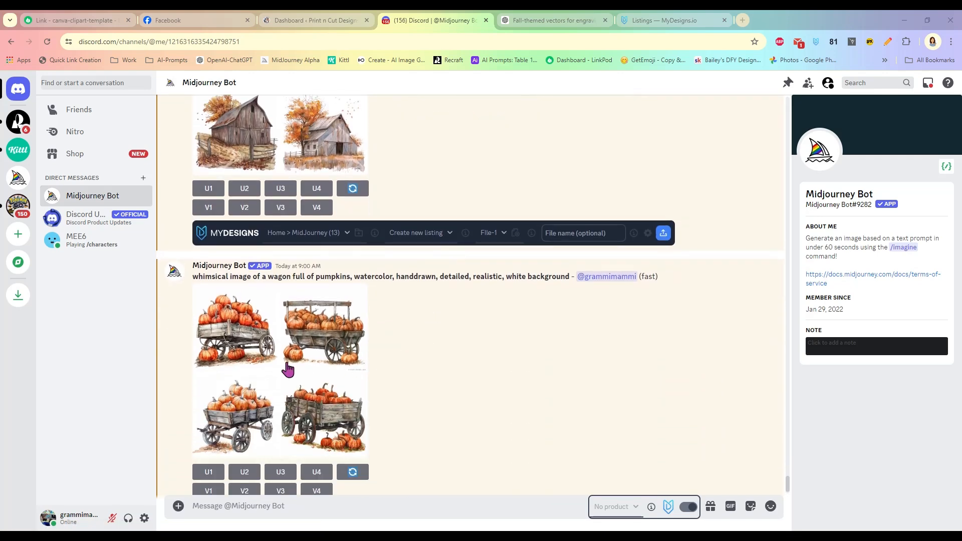
pyautogui.scroll(7, 399, 236)
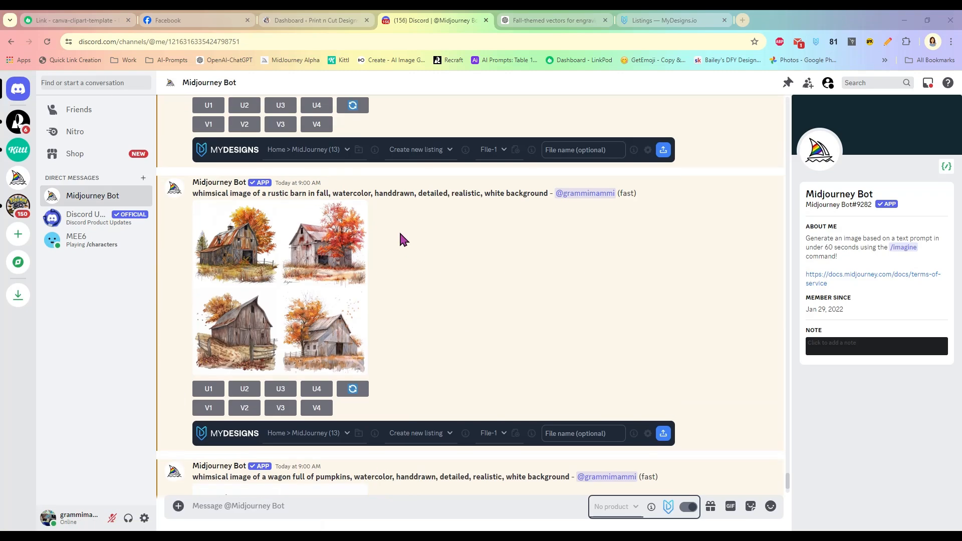
pyautogui.scroll(1, 399, 228)
pyautogui.click(313, 228)
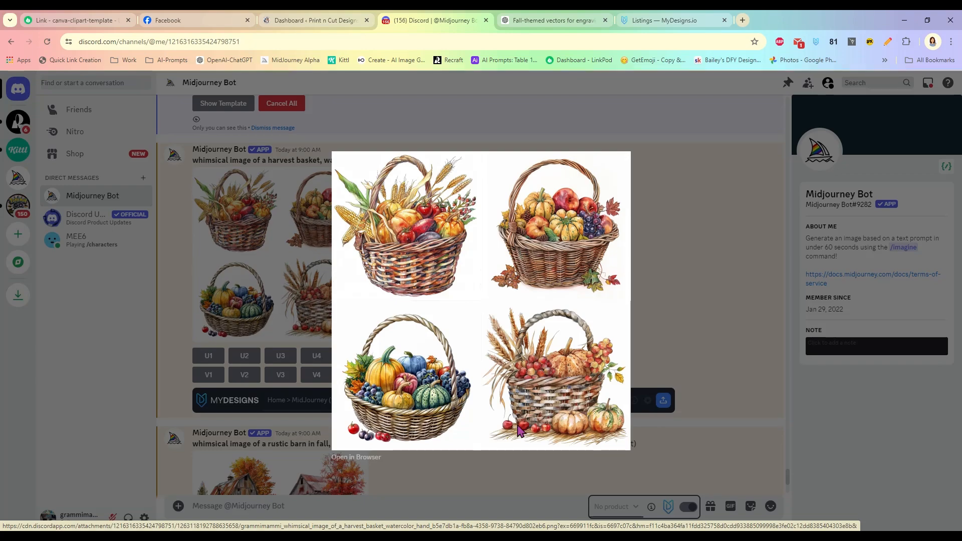
pyautogui.click(690, 253)
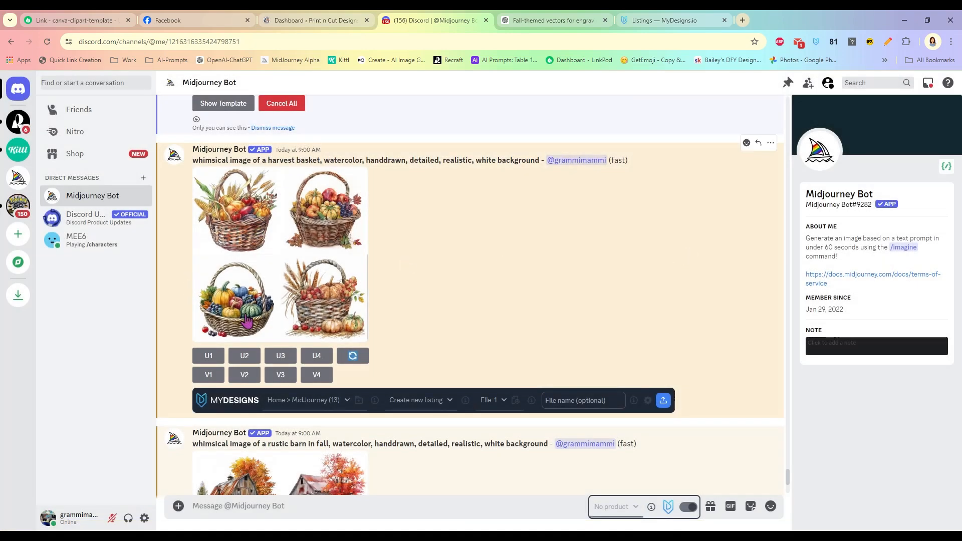
pyautogui.click(244, 356)
# - Preview the rustic barn and pumpkin wagon grids and upscale the third image (U3) of each
pyautogui.scroll(-5, 432, 242)
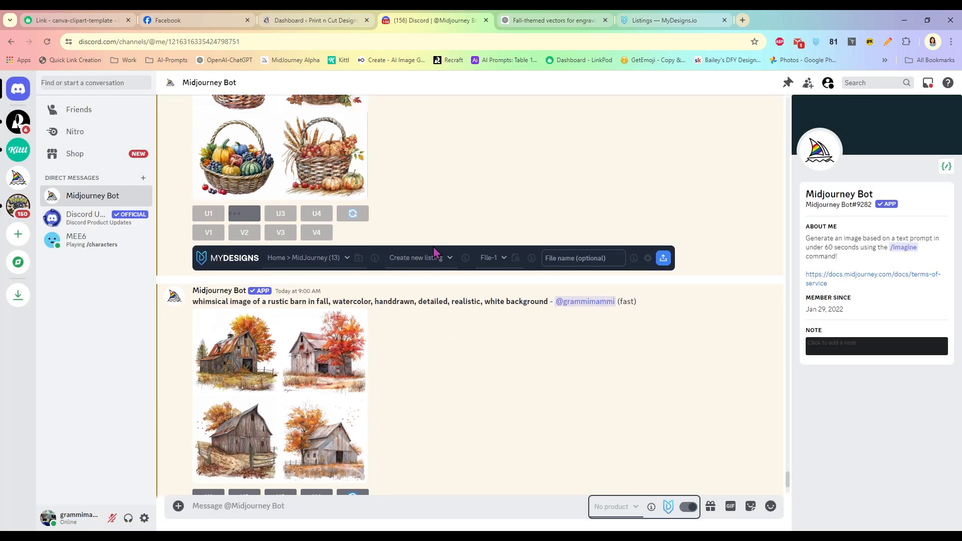
pyautogui.click(279, 246)
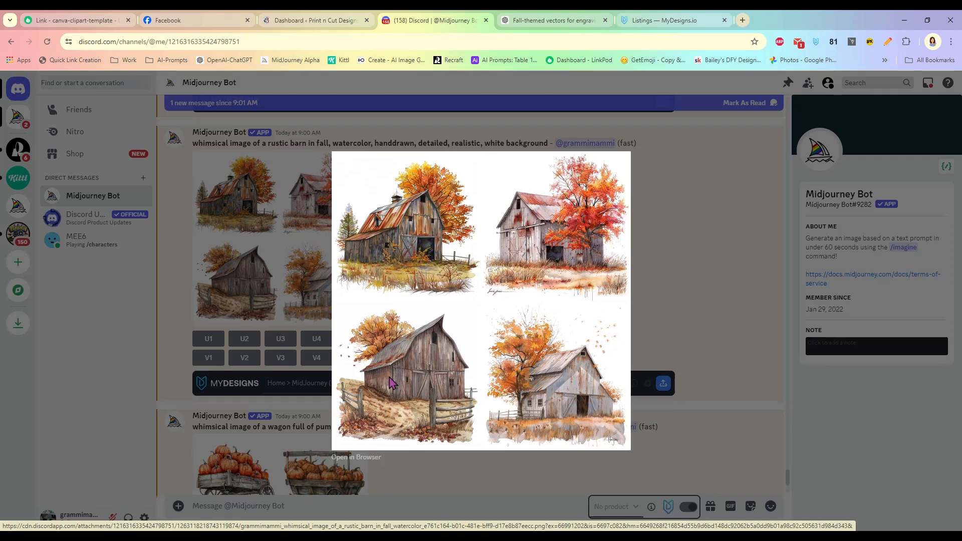
pyautogui.click(685, 224)
pyautogui.click(280, 339)
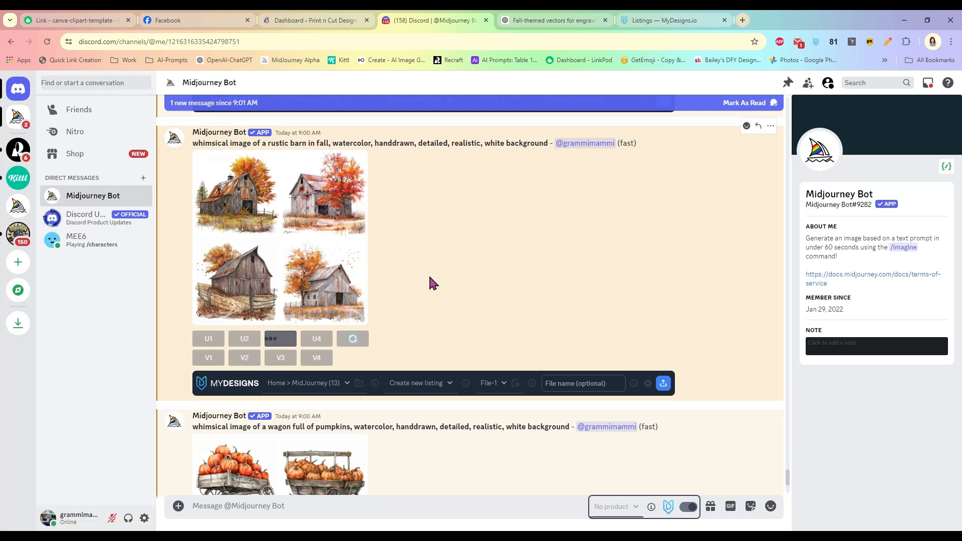
pyautogui.scroll(-5, 456, 245)
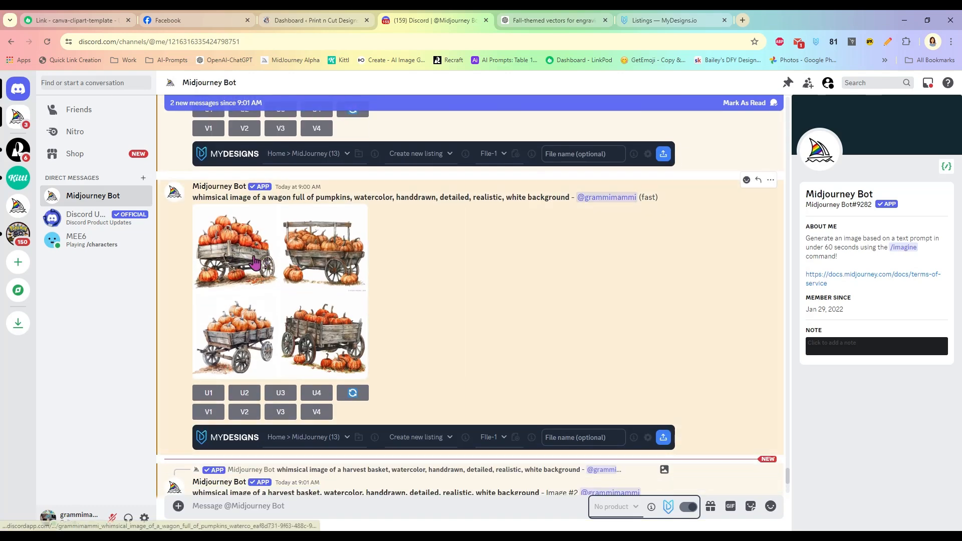
pyautogui.click(257, 258)
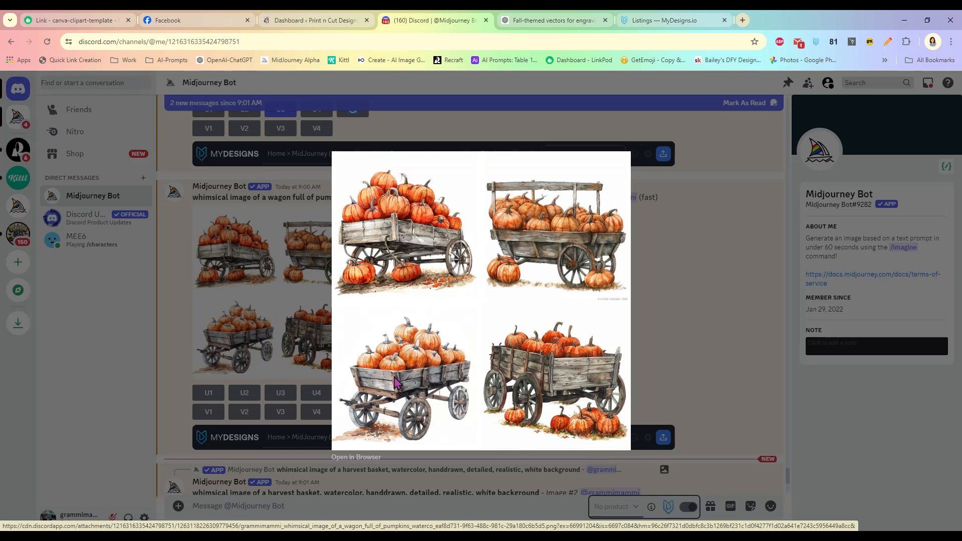
pyautogui.click(682, 281)
pyautogui.click(279, 395)
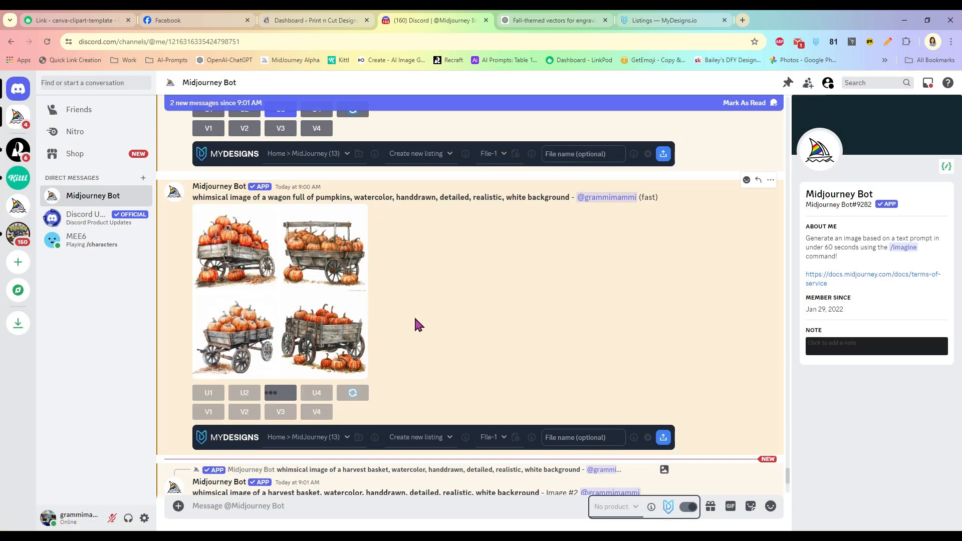
pyautogui.scroll(-8, 407, 337)
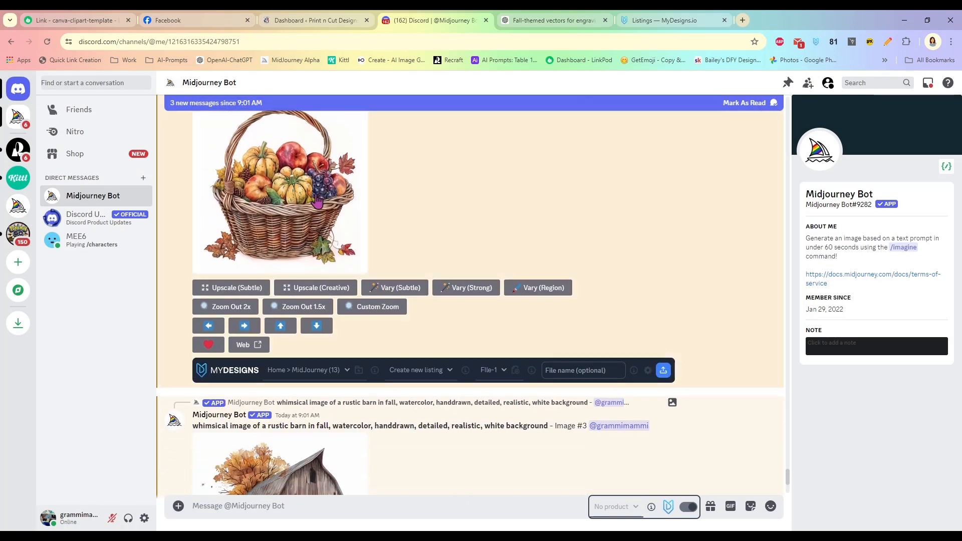
# - Upload the upscaled basket and barn images to MyDesigns as 'basket' and 'barn'
pyautogui.click(571, 369)
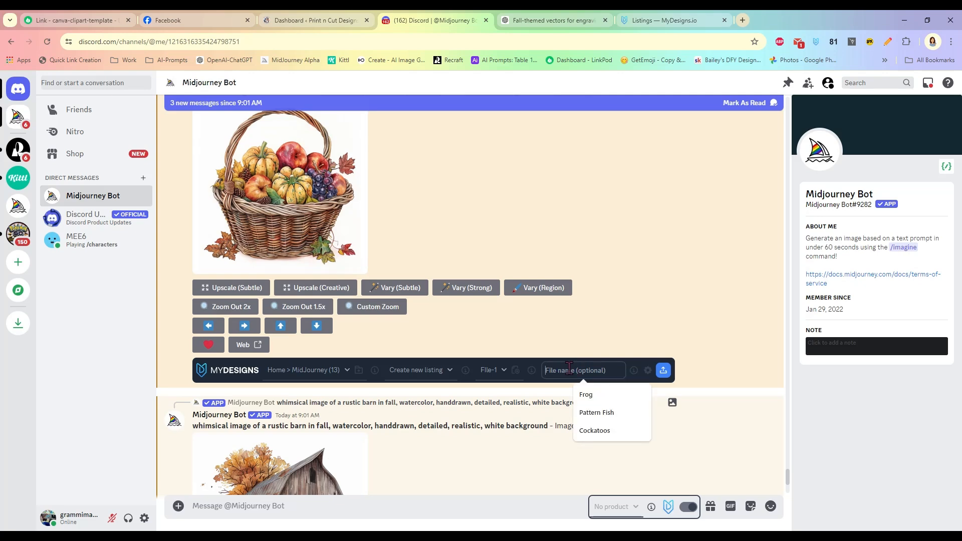
pyautogui.write('ba')
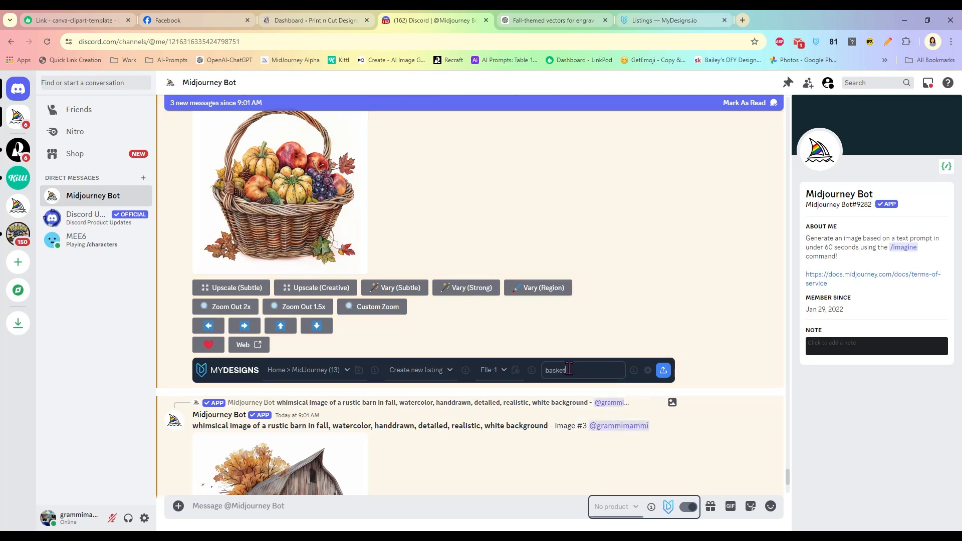
pyautogui.write('sket')
pyautogui.click(662, 370)
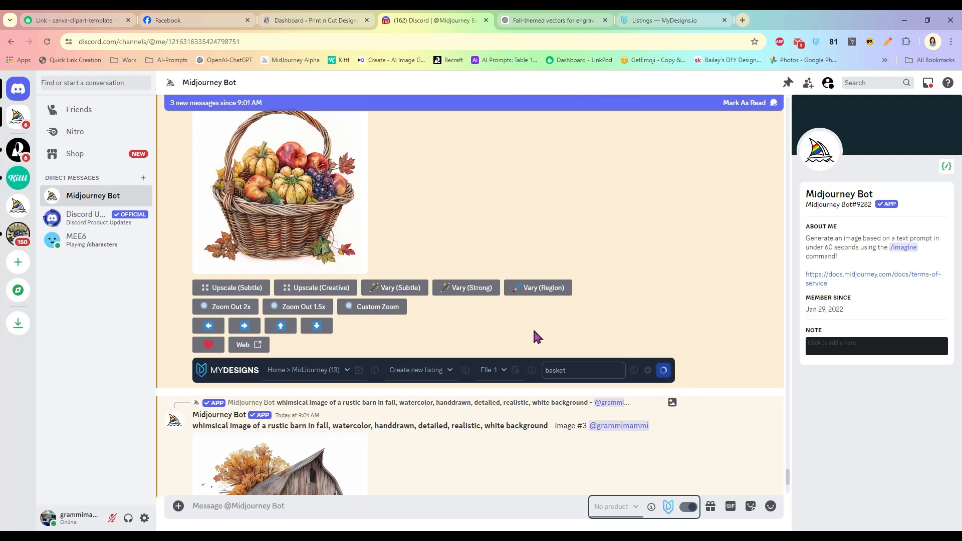
pyautogui.scroll(-3, 501, 340)
pyautogui.scroll(-3, 421, 340)
pyautogui.click(591, 399)
pyautogui.write('barn')
pyautogui.click(663, 403)
# - Upload the upscaled pumpkin wagon image to MyDesigns as 'wagon'
pyautogui.scroll(-3, 566, 298)
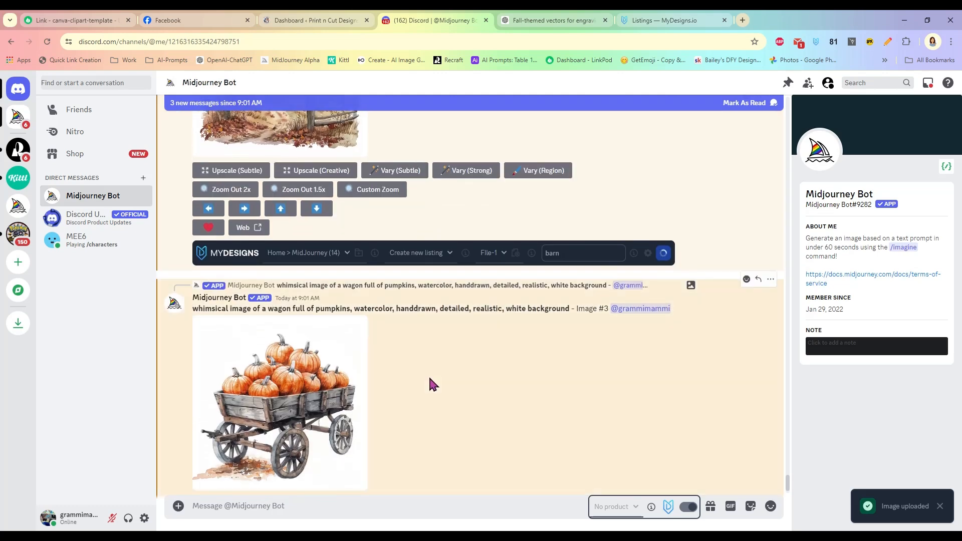
pyautogui.scroll(-2, 433, 384)
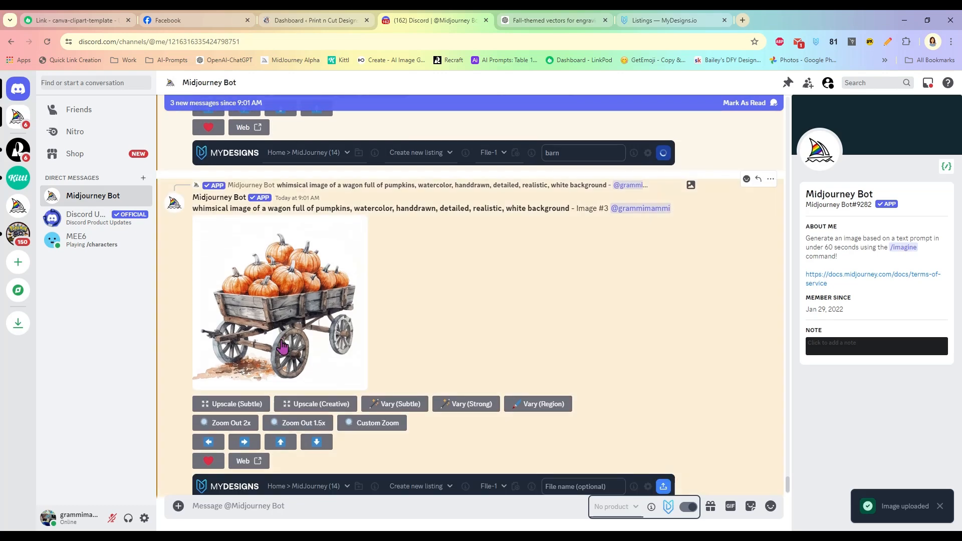
pyautogui.click(570, 482)
pyautogui.write('wagon')
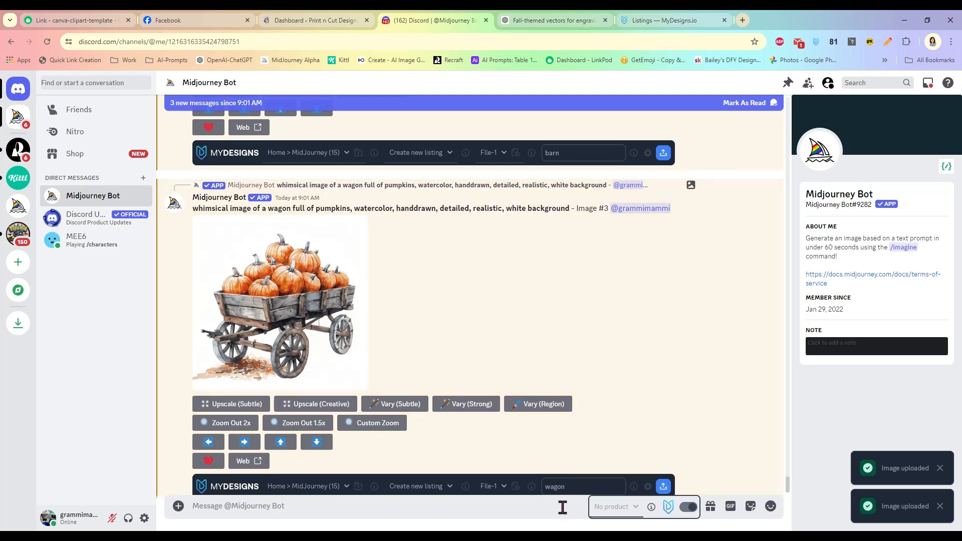
pyautogui.click(661, 485)
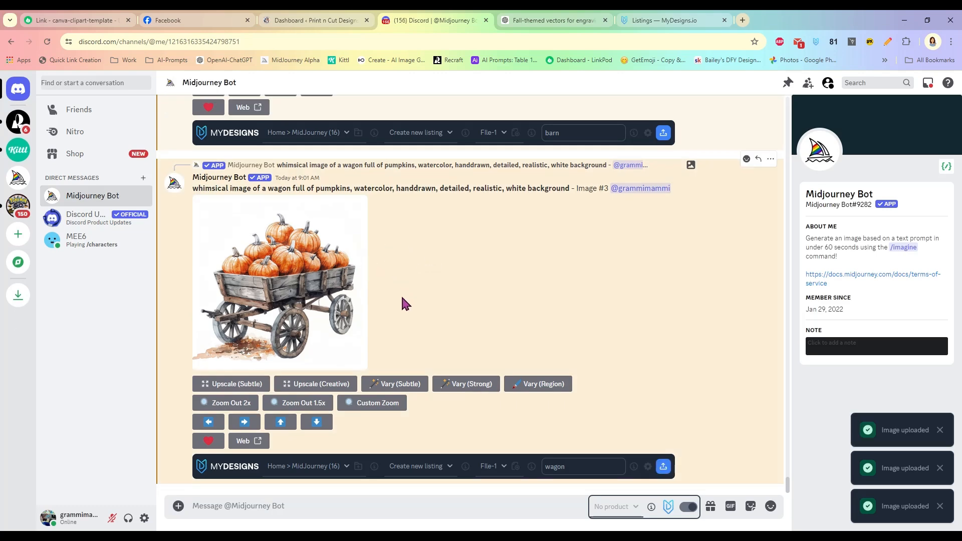
pyautogui.scroll(5, 438, 296)
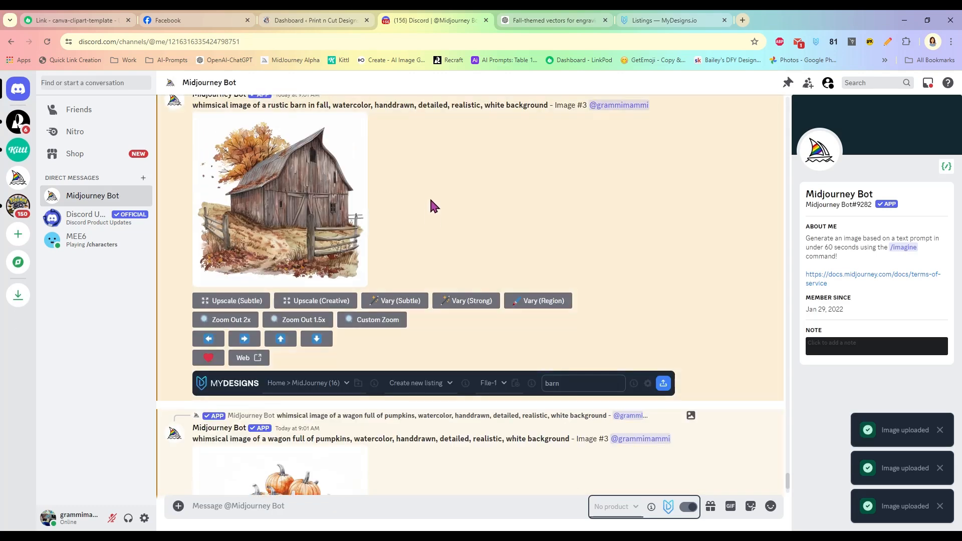
# - Reload the MyDesigns Listings page so the wagon, barn, basket, owl and cabin listings appear
pyautogui.click(661, 19)
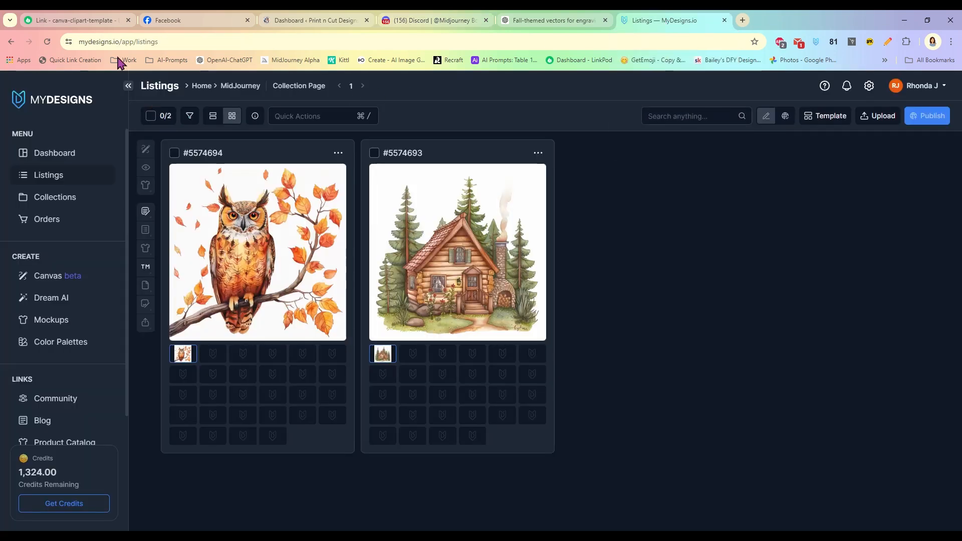
pyautogui.click(47, 41)
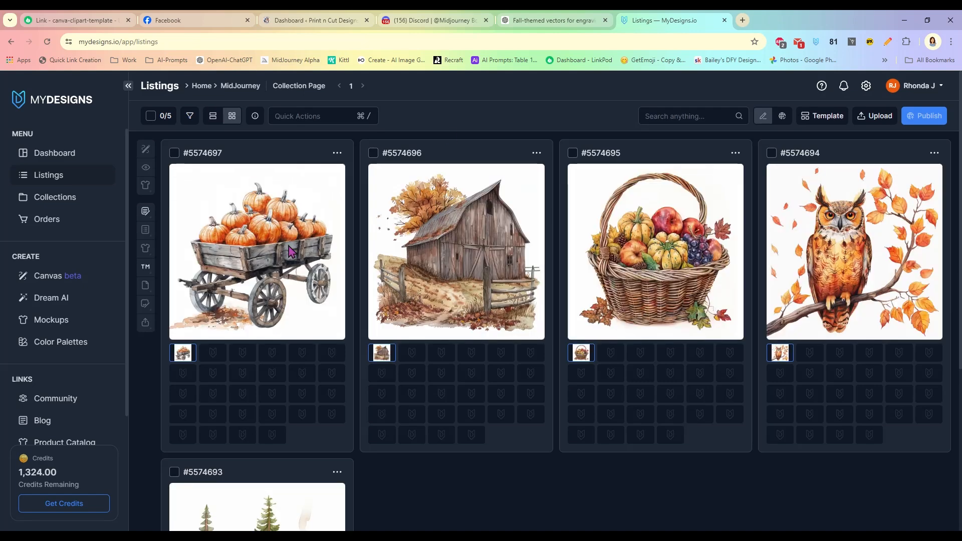
pyautogui.scroll(-2, 372, 443)
pyautogui.scroll(-3, 362, 345)
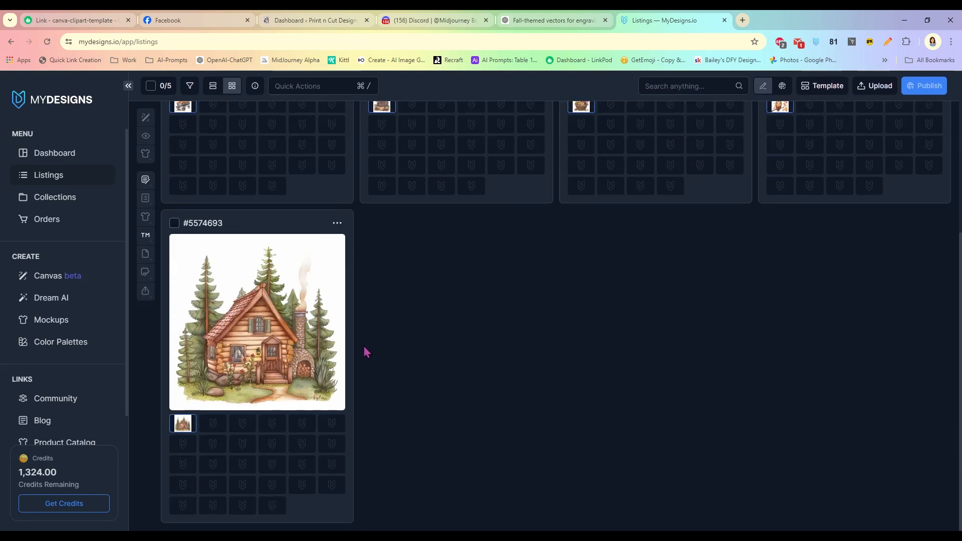
pyautogui.scroll(5, 376, 357)
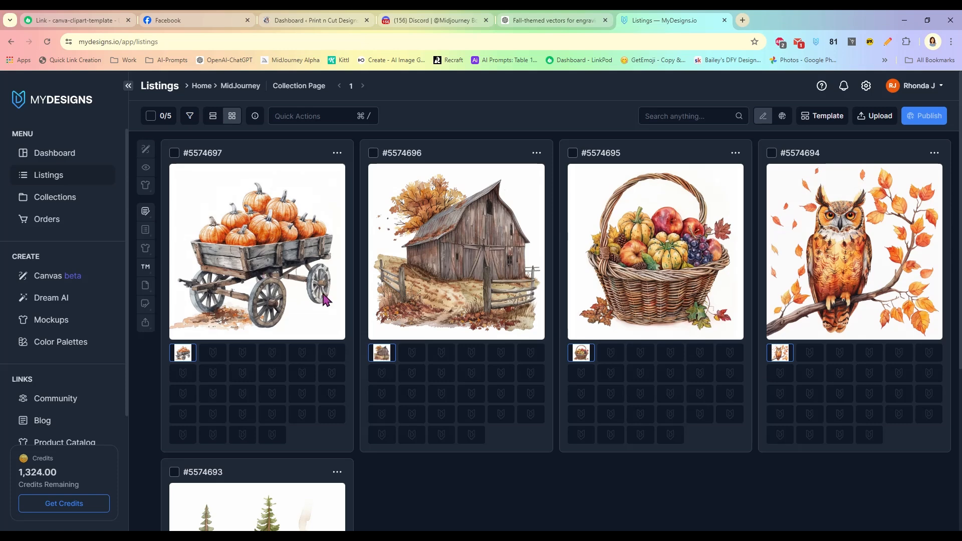
pyautogui.scroll(-2, 320, 350)
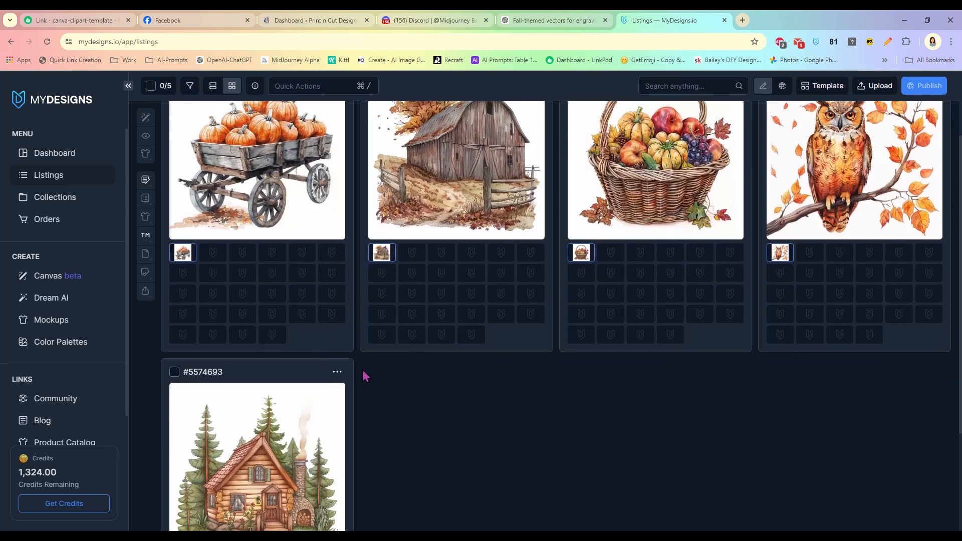
pyautogui.scroll(2, 365, 376)
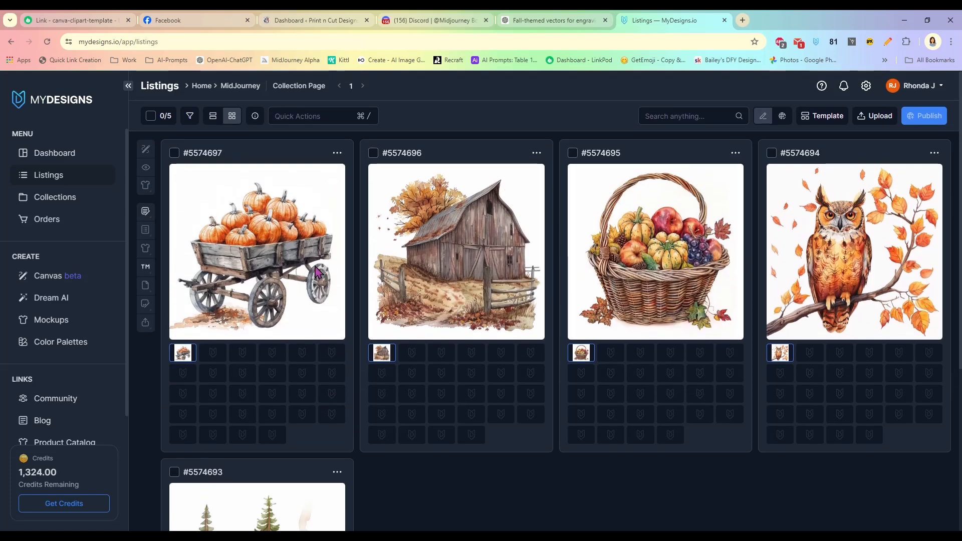
# - Tick the select-all checkbox to select all five listings
pyautogui.click(151, 117)
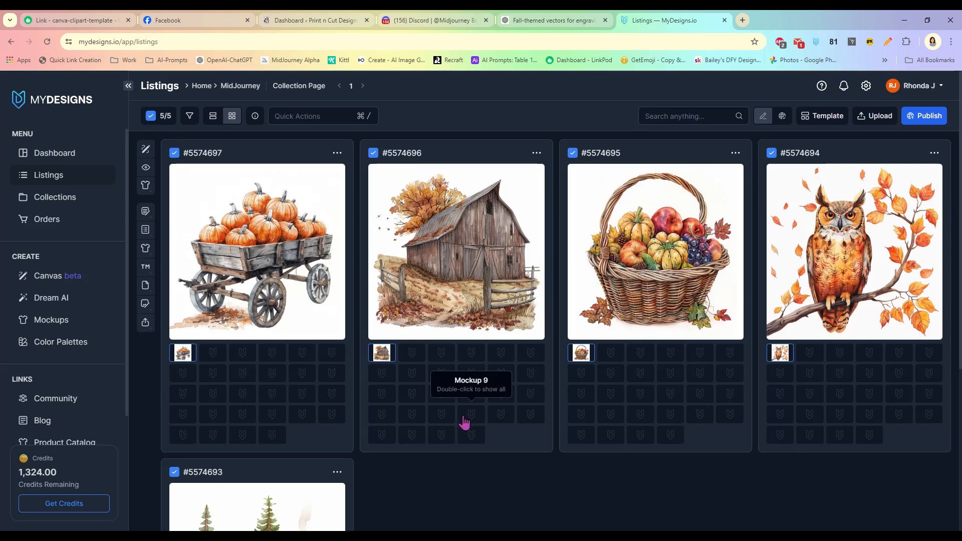
pyautogui.scroll(-1, 369, 474)
pyautogui.scroll(1, 388, 481)
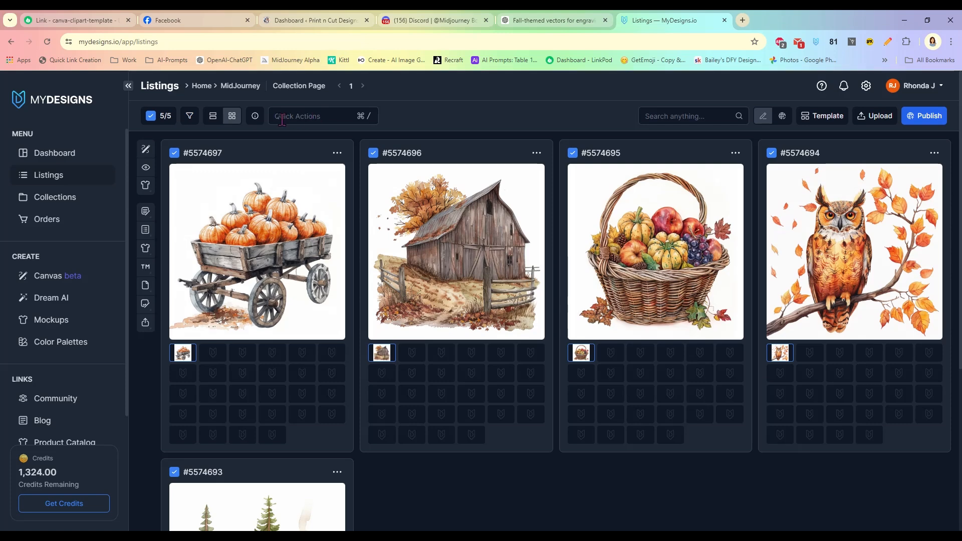
# - Run bulk Remove Background on the five listings from File-1, confirming the 5-credit cost
pyautogui.click(332, 116)
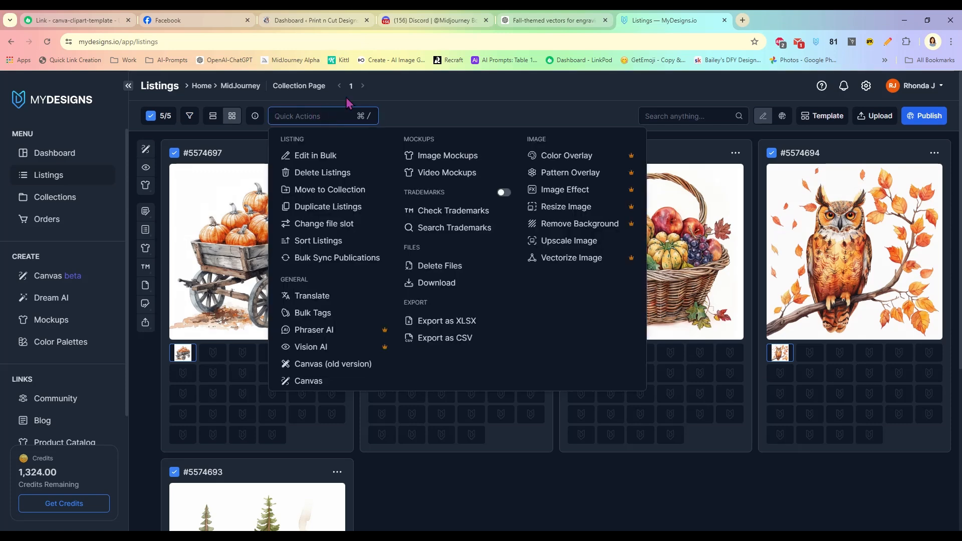
pyautogui.click(555, 226)
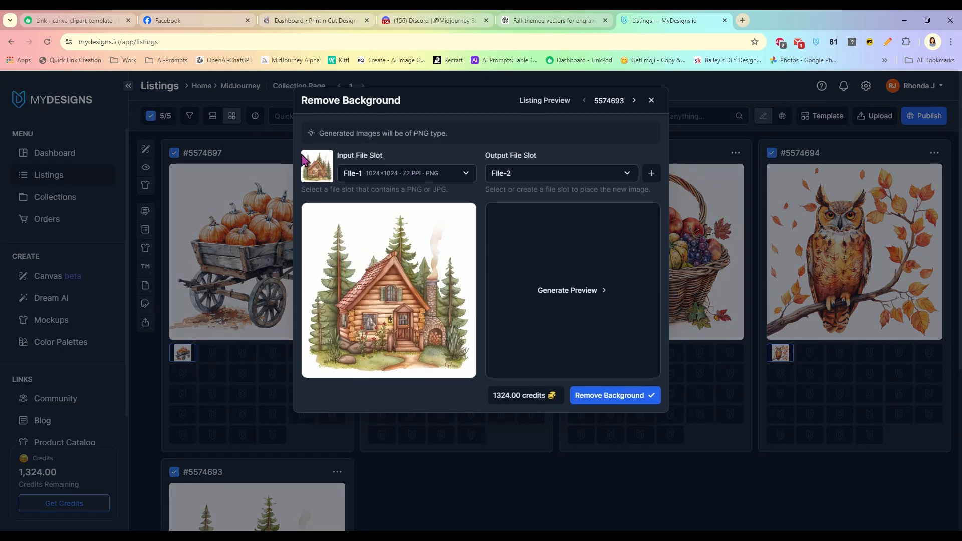
pyautogui.click(385, 179)
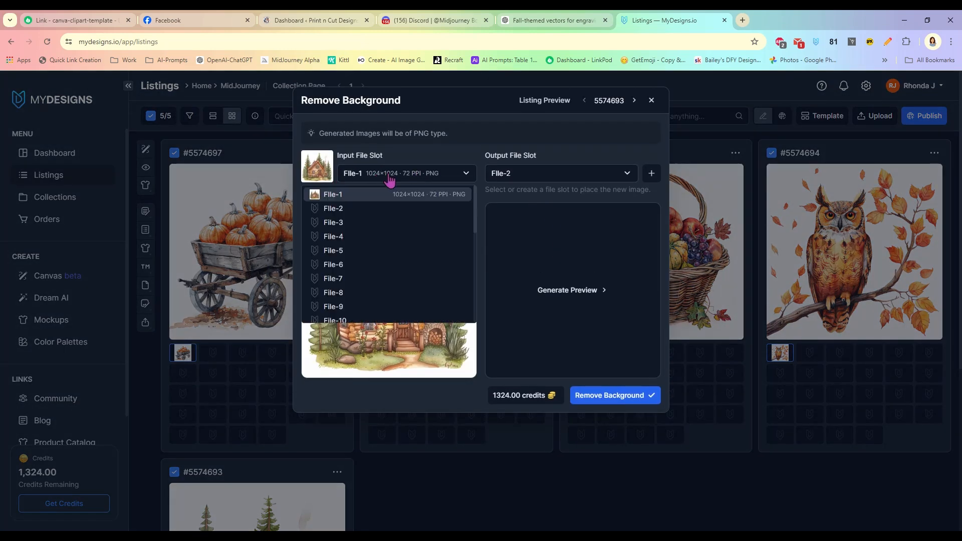
pyautogui.click(383, 194)
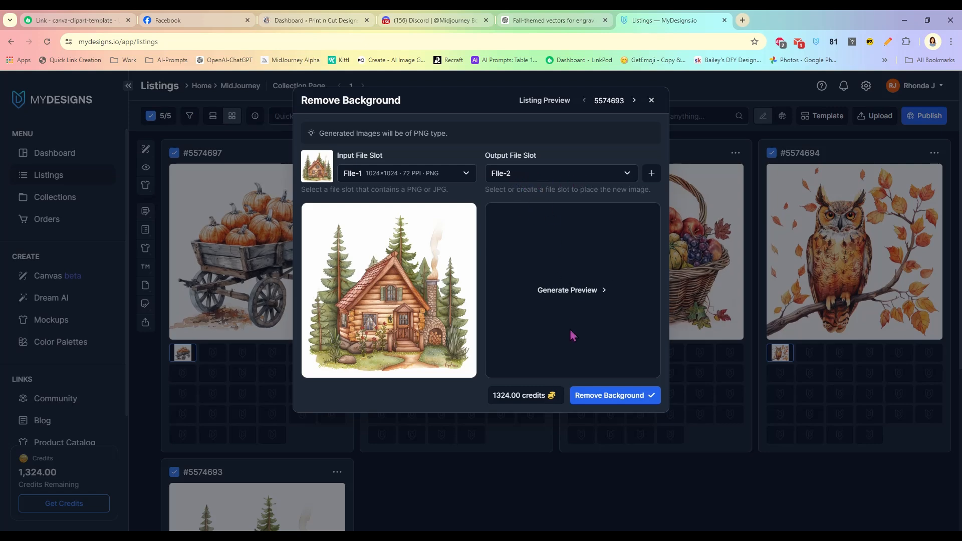
pyautogui.click(603, 397)
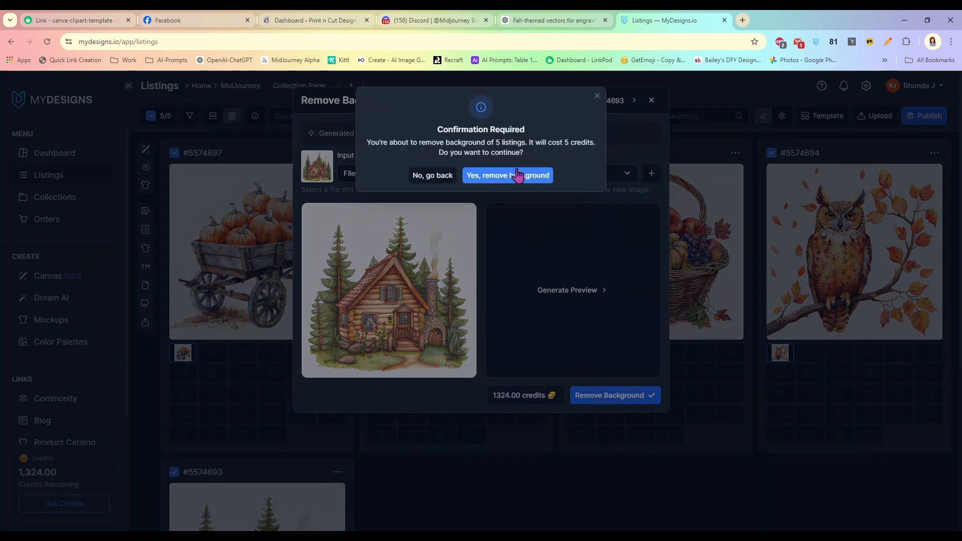
pyautogui.click(518, 175)
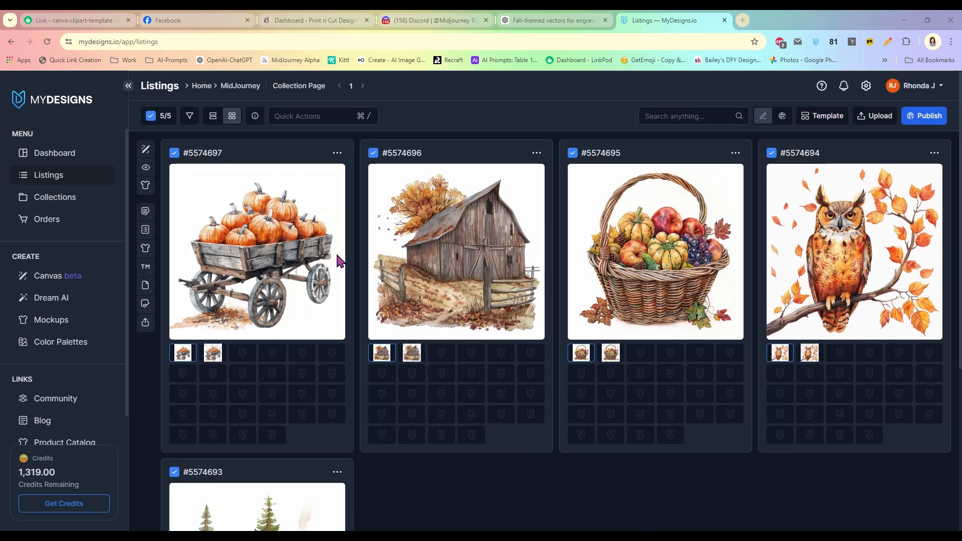
# - Show the background-removed versions of the pumpkin cart, barn, fruit basket, owl and cabin listings
pyautogui.click(215, 356)
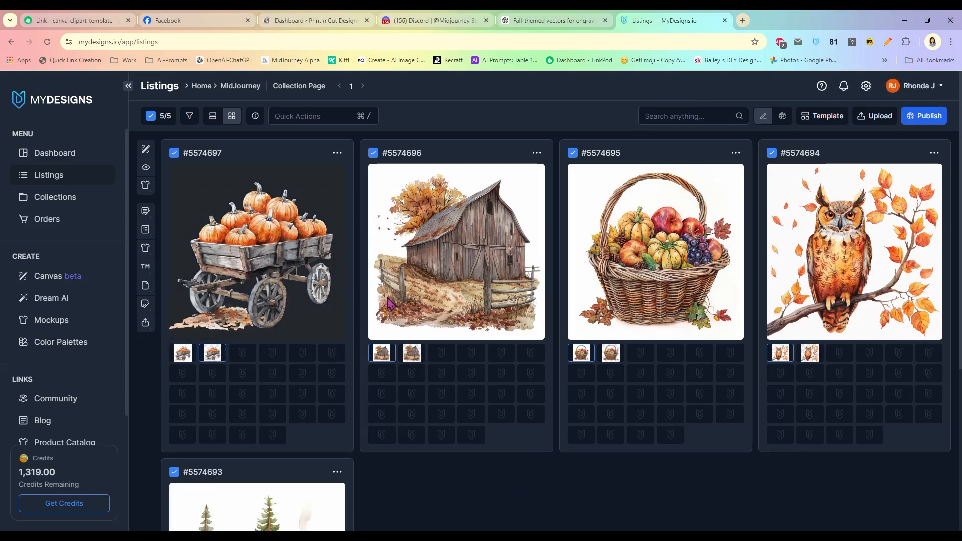
pyautogui.click(417, 353)
pyautogui.click(621, 354)
pyautogui.click(809, 353)
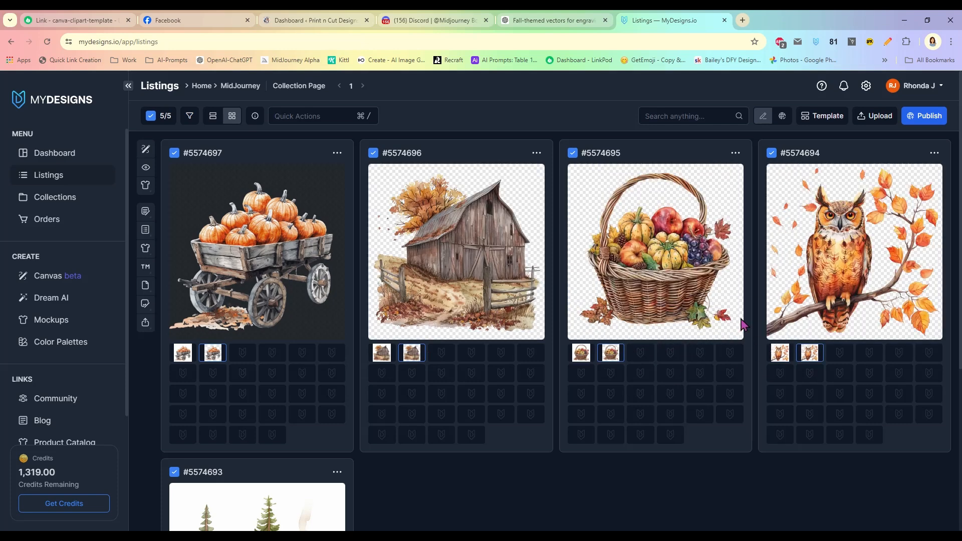
pyautogui.scroll(-1, 711, 321)
pyautogui.scroll(-3, 383, 466)
pyautogui.click(214, 424)
# - Display file name and size details on each listing and bring up the bulk actions list
pyautogui.scroll(4, 461, 351)
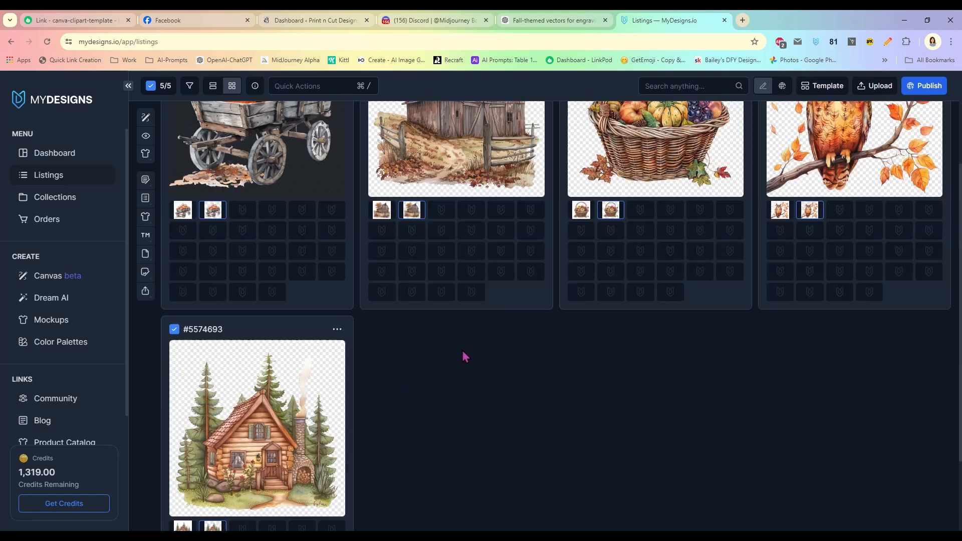
pyautogui.scroll(1, 461, 350)
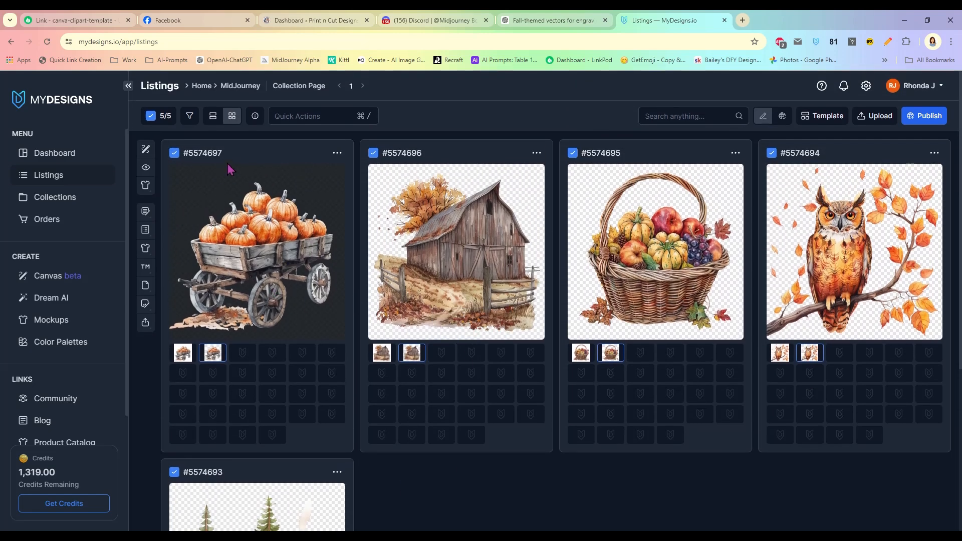
pyautogui.click(255, 115)
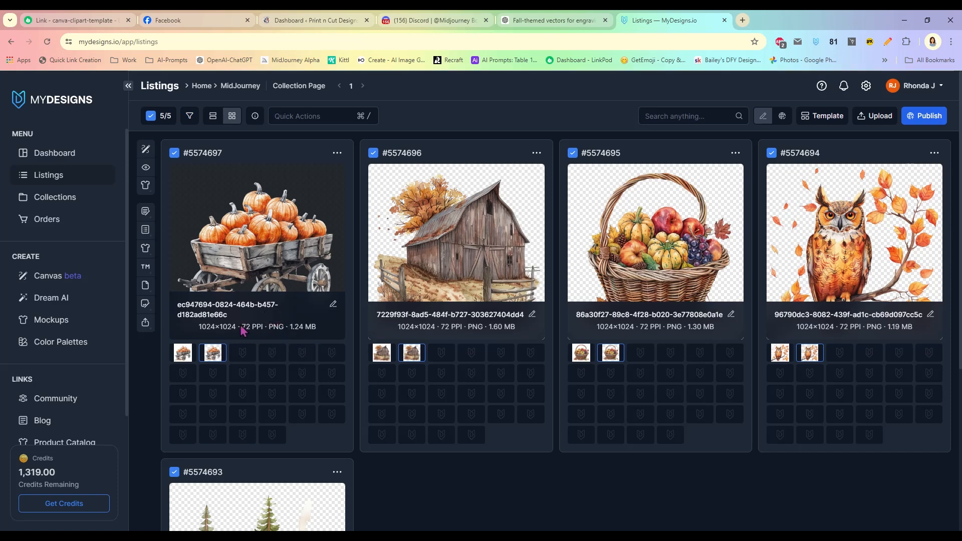
pyautogui.click(329, 111)
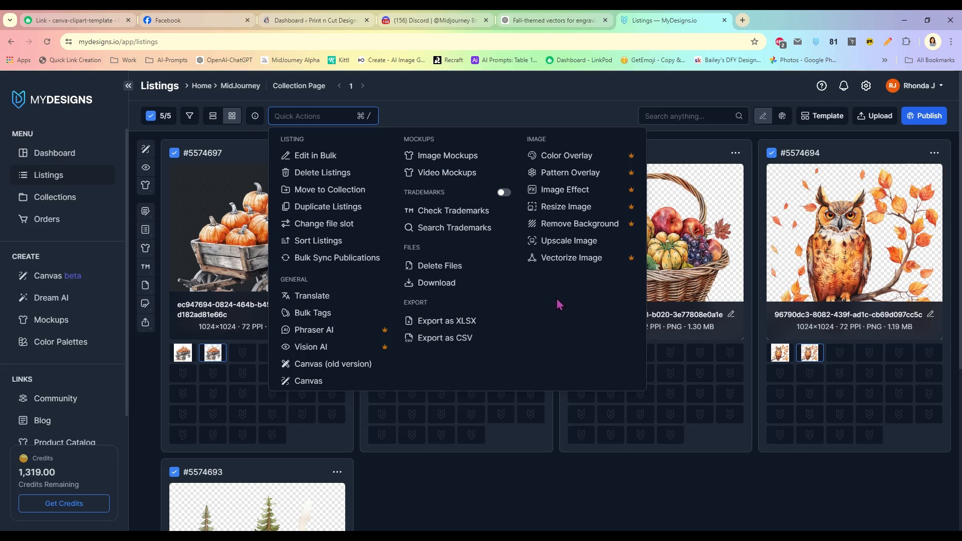
# - Upscale all five listings from File-2 into File-3, confirming the 10-credit charge
pyautogui.click(564, 243)
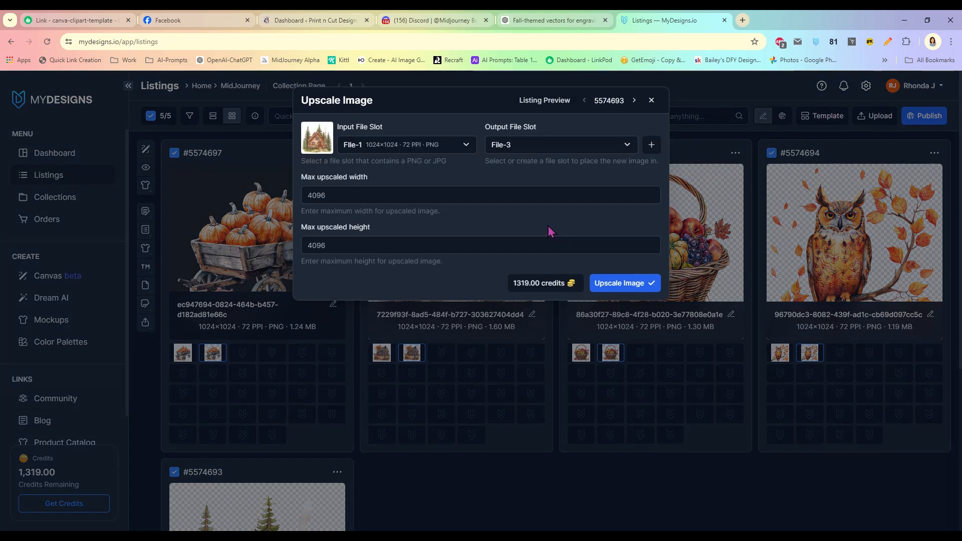
pyautogui.click(460, 149)
pyautogui.click(374, 181)
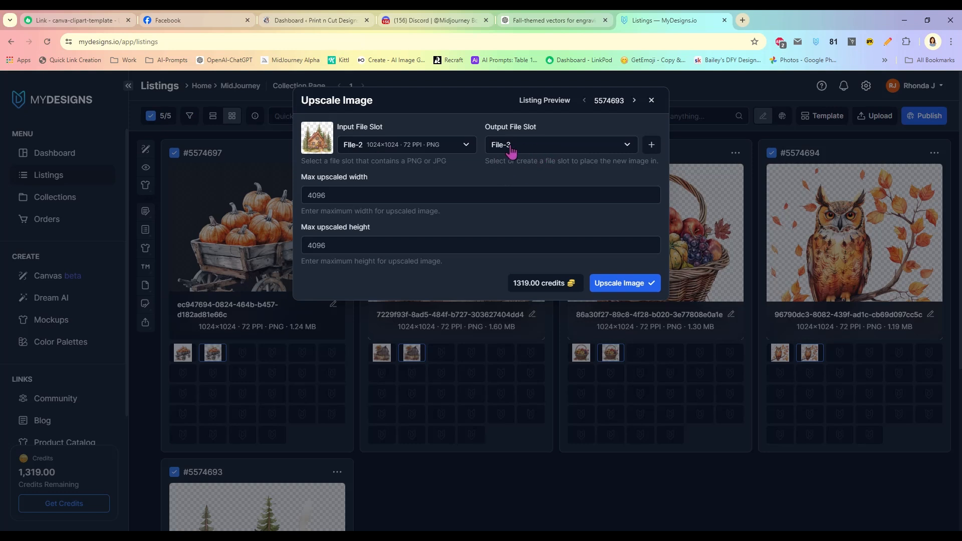
pyautogui.click(540, 150)
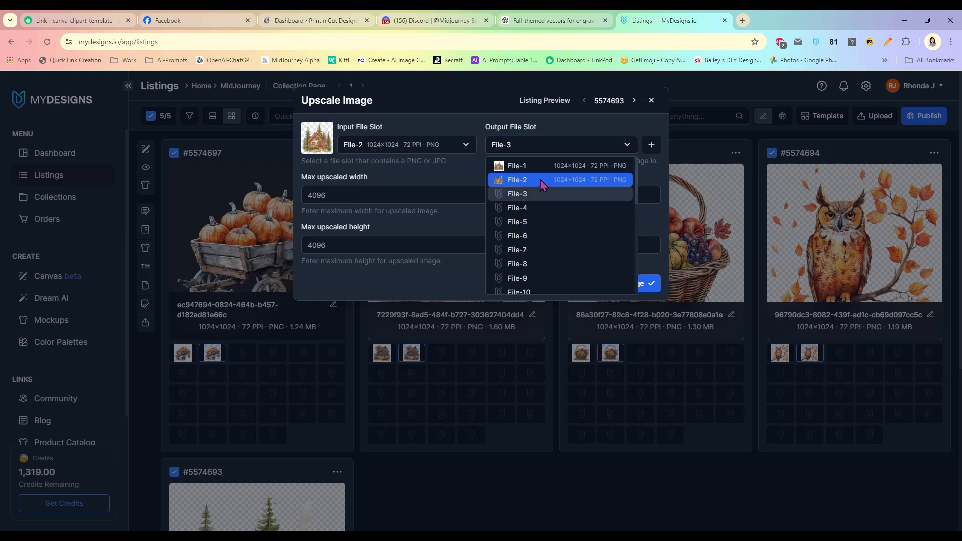
pyautogui.click(544, 191)
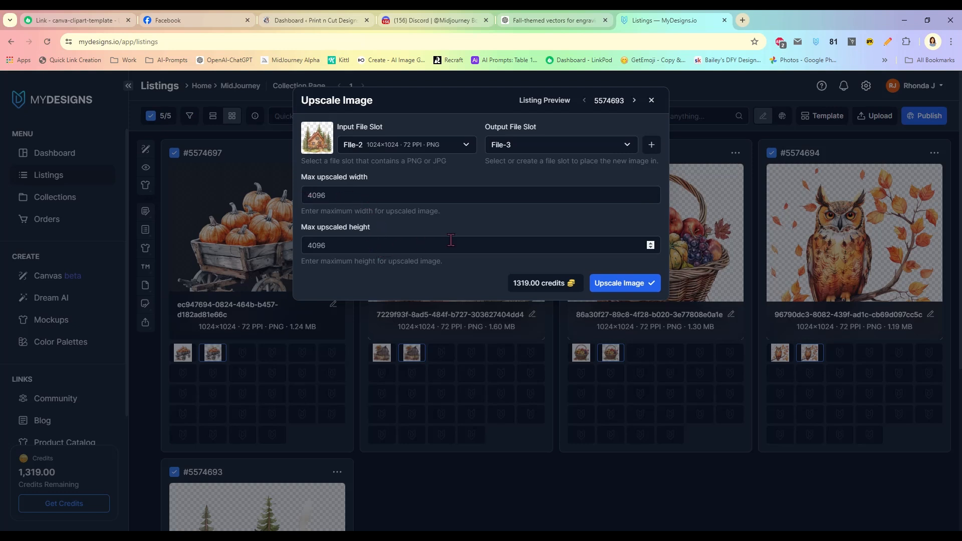
pyautogui.click(617, 283)
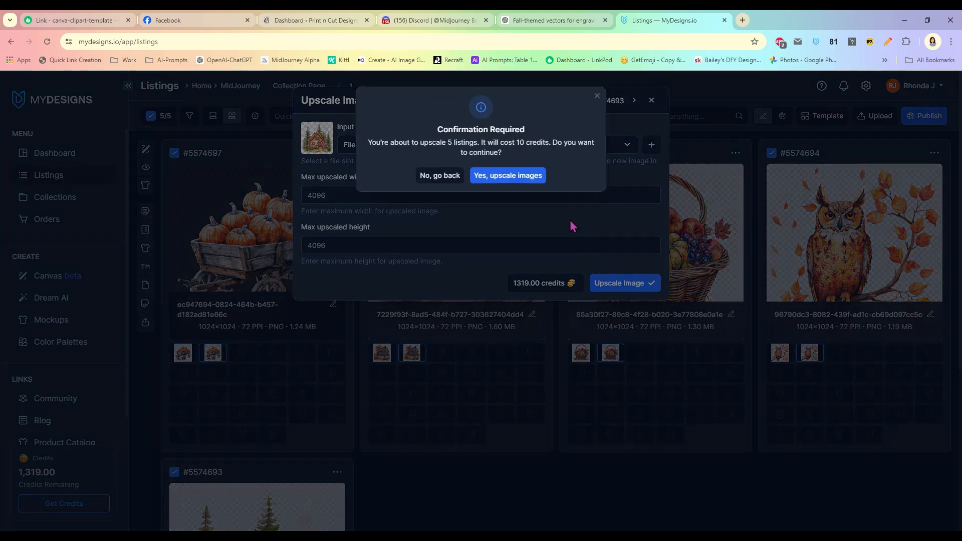
pyautogui.click(516, 178)
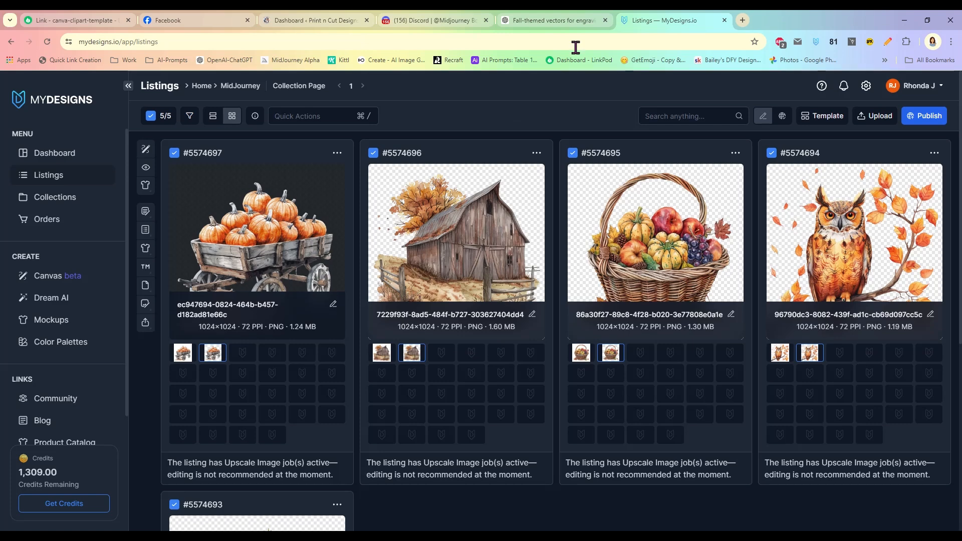
# - Show the fruit basket's and pumpkin cart's 4096×4096 upscaled File-3 versions
pyautogui.scroll(-1, 714, 436)
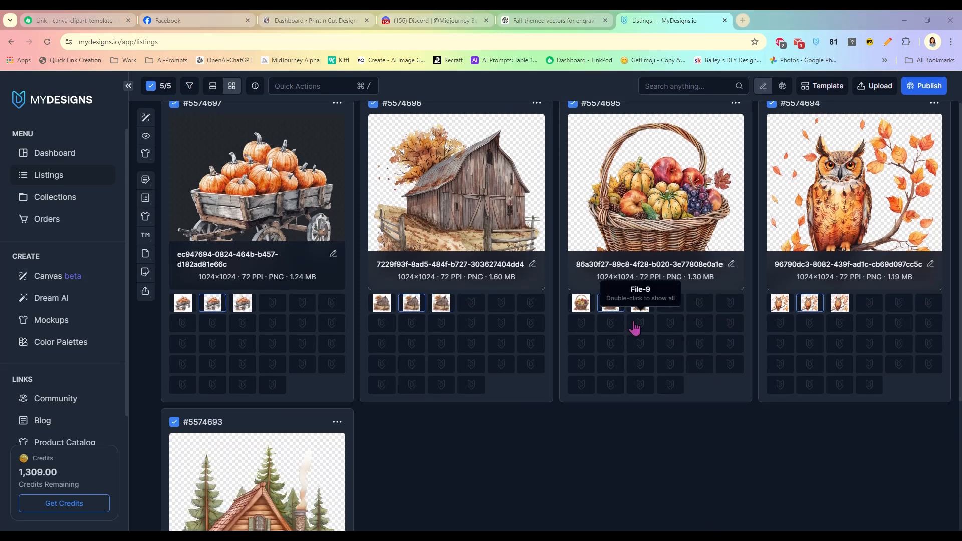
pyautogui.click(642, 303)
pyautogui.click(243, 303)
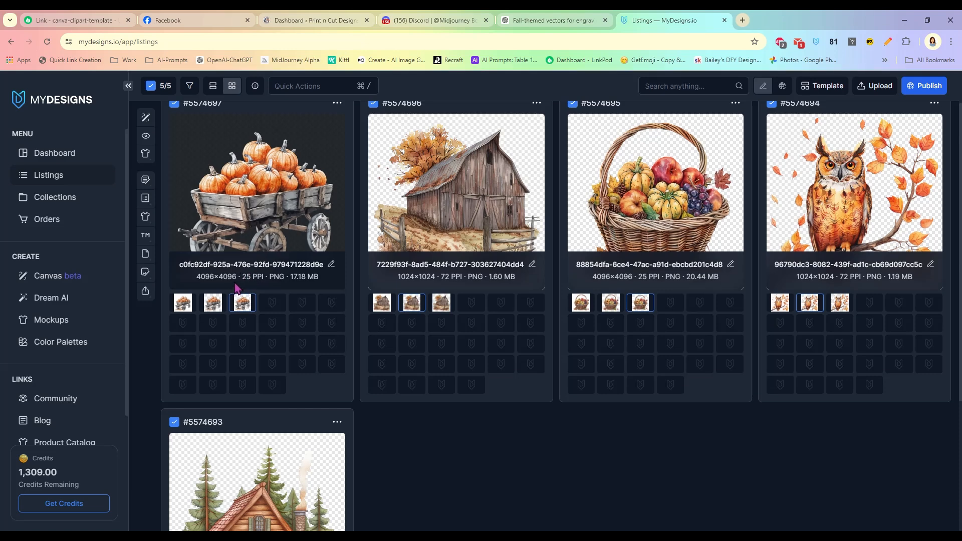
pyautogui.scroll(1, 424, 437)
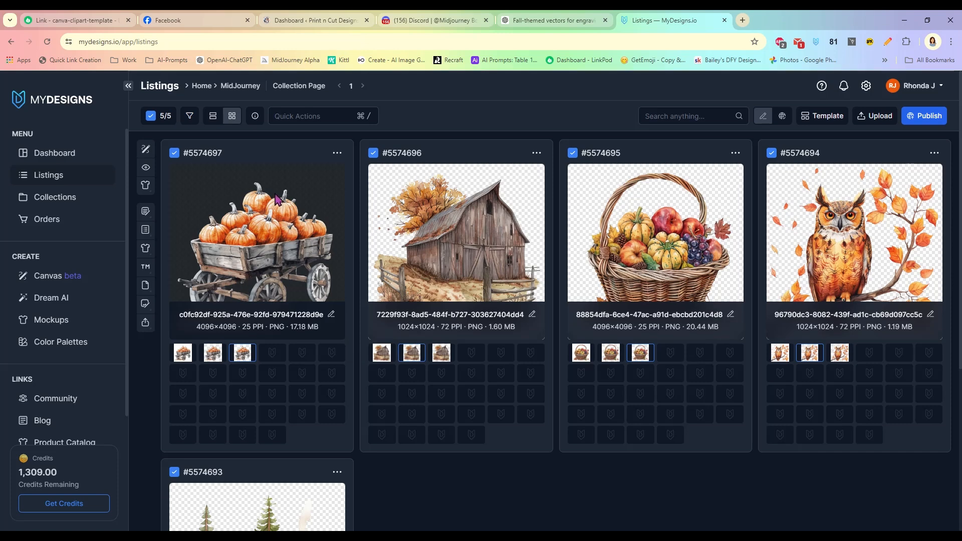
pyautogui.click(319, 116)
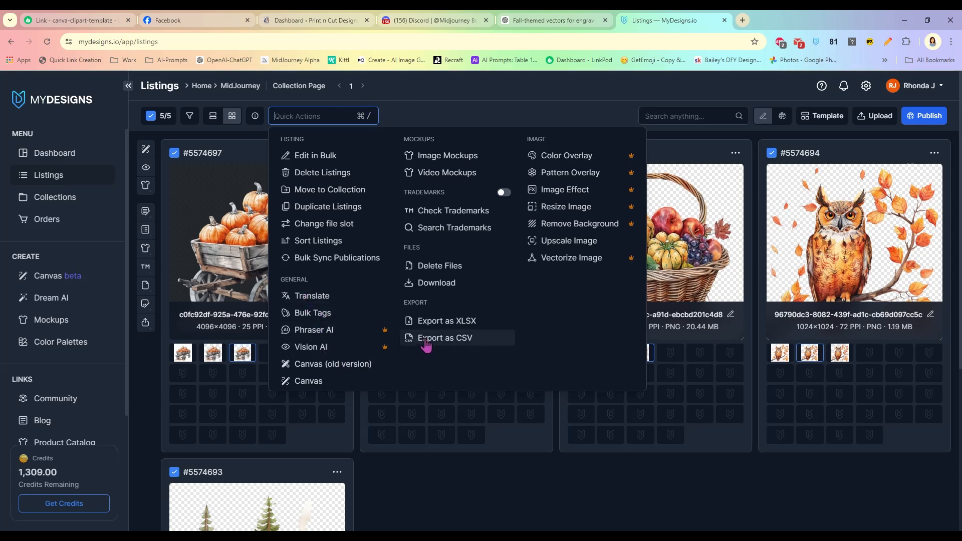
# - Open the Canvas tool, untick Keep Aspect Ratio and set the canvas to 3600×3600
pyautogui.click(437, 114)
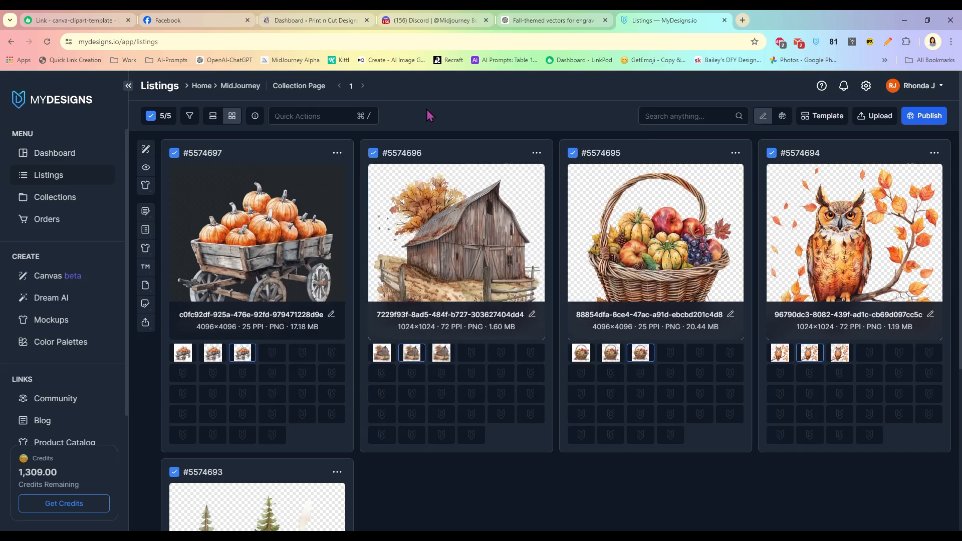
pyautogui.click(282, 116)
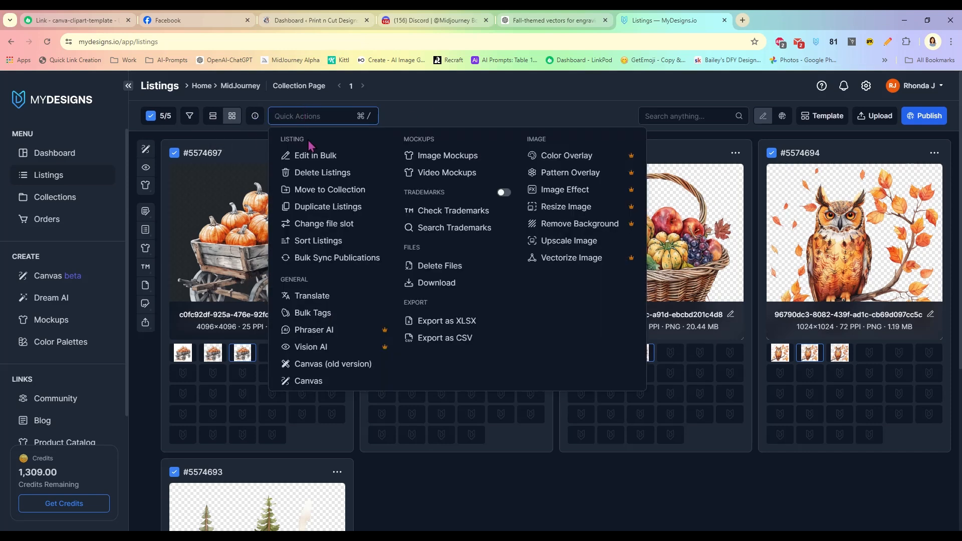
pyautogui.click(352, 365)
pyautogui.click(29, 276)
pyautogui.click(64, 260)
pyautogui.doubleClick(64, 259)
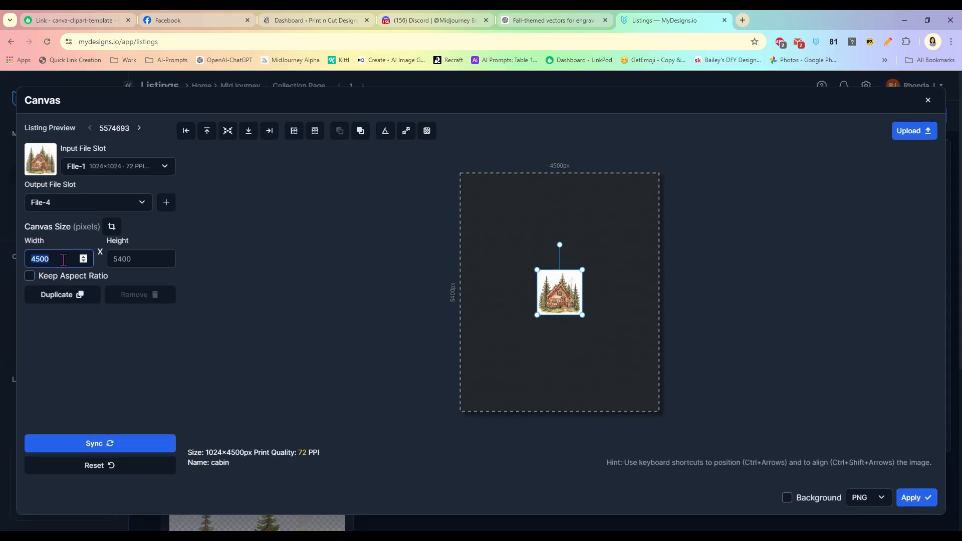
pyautogui.write('3600')
pyautogui.click(137, 259)
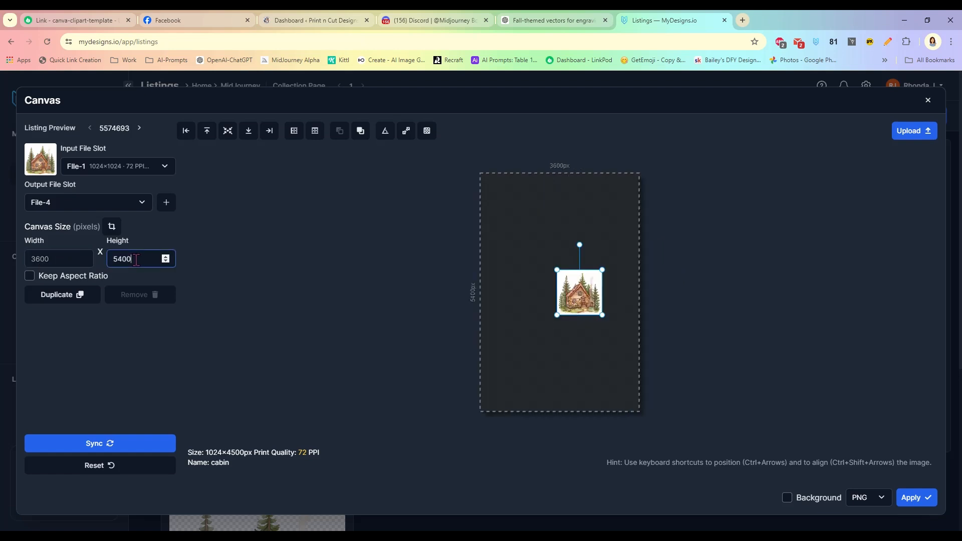
pyautogui.moveTo(137, 260); pyautogui.dragTo(116, 260)
pyautogui.write('3600')
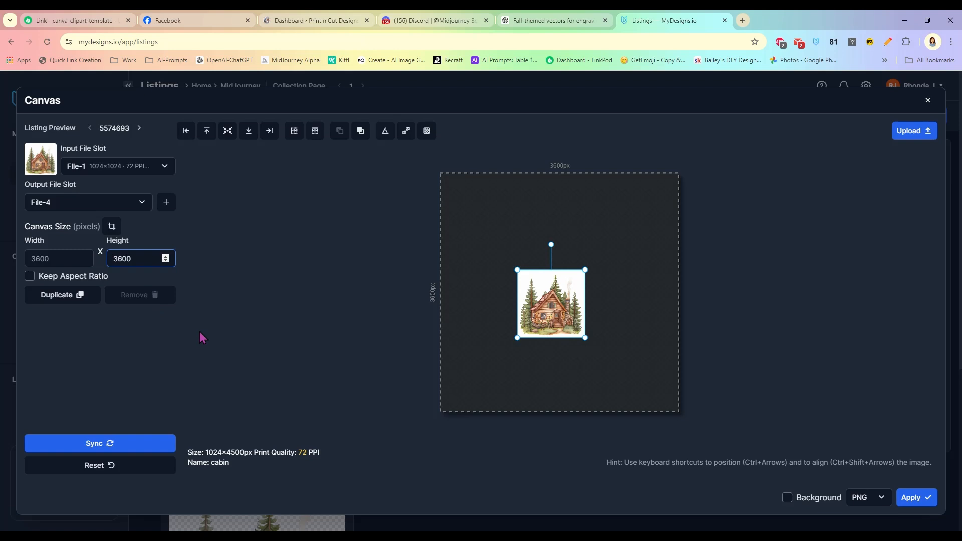
pyautogui.click(200, 333)
# - Load the cabin's File-3 image, centre it and fit it to the canvas height
pyautogui.click(103, 167)
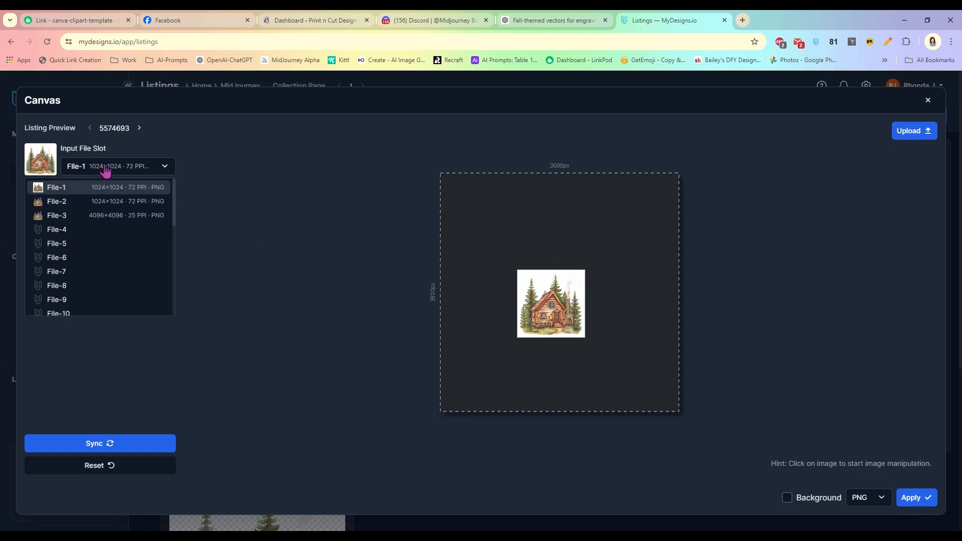
pyautogui.click(57, 217)
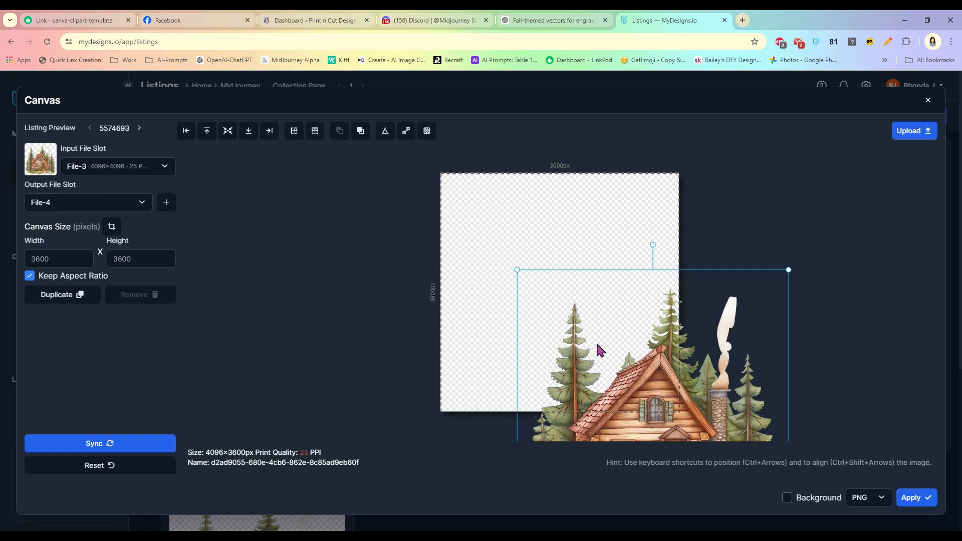
pyautogui.moveTo(620, 399); pyautogui.dragTo(545, 290)
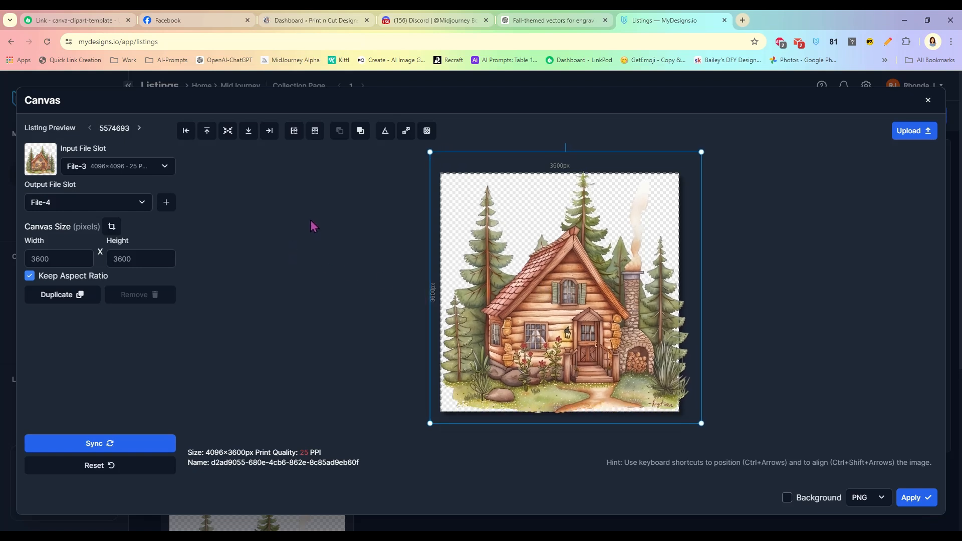
pyautogui.click(228, 132)
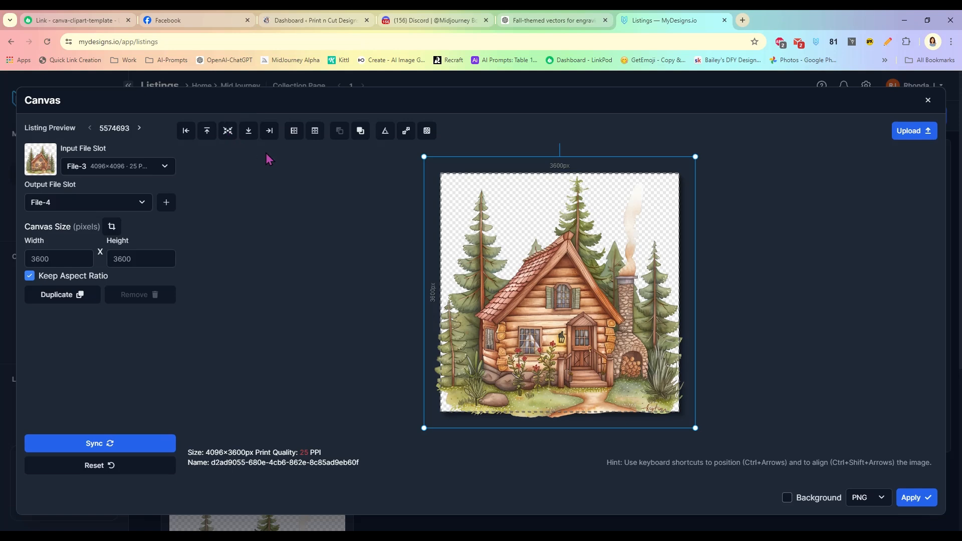
pyautogui.click(294, 131)
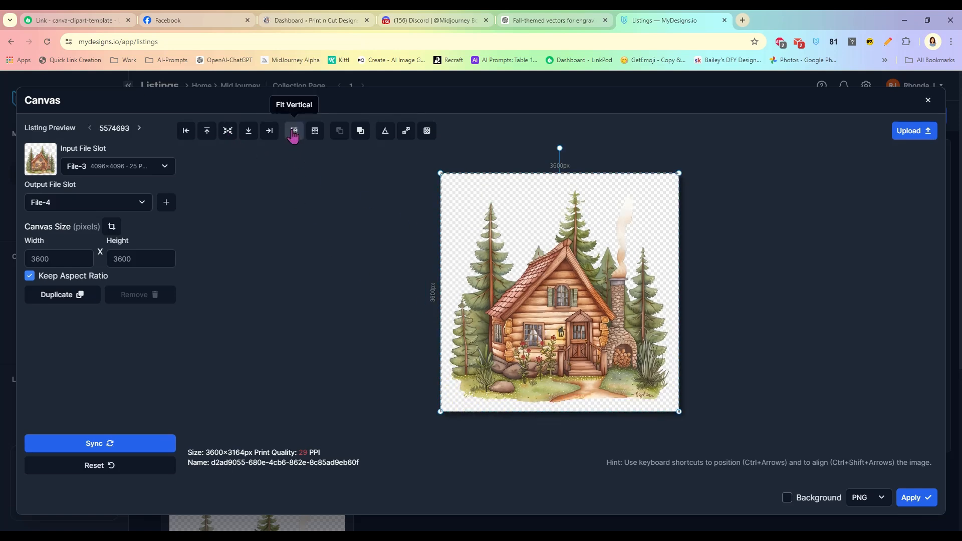
# - Apply the layout to all listings and preview the owl, fruit basket, barn and pumpkin wagon
pyautogui.click(108, 443)
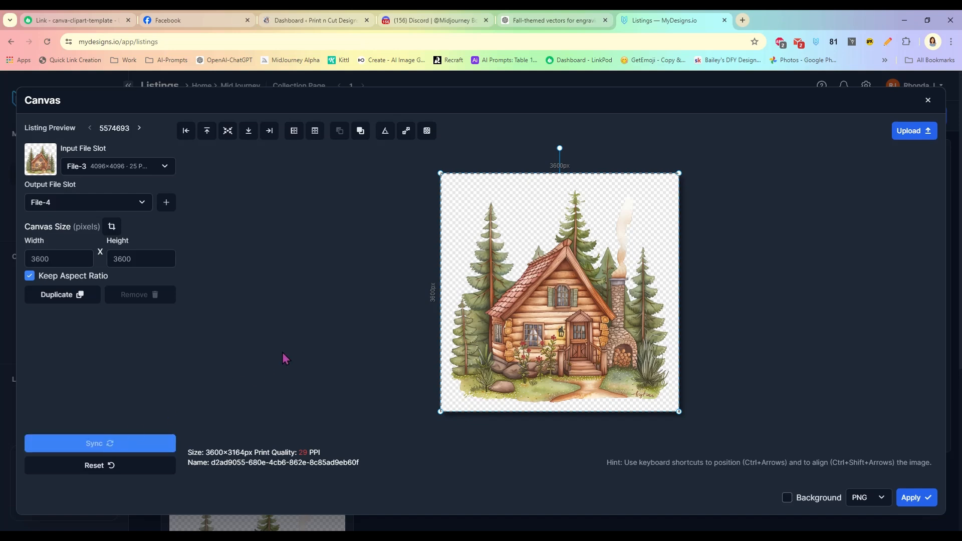
pyautogui.click(139, 129)
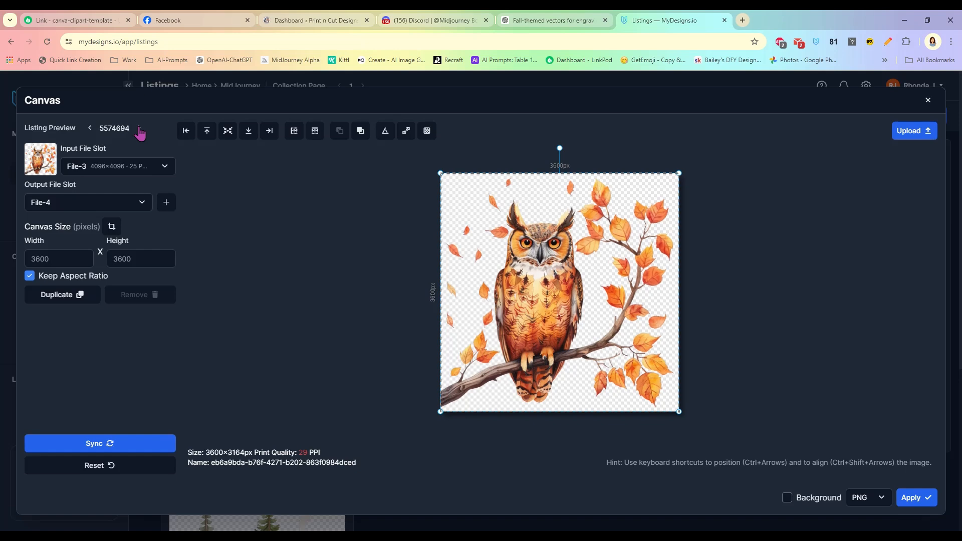
pyautogui.click(139, 129)
pyautogui.click(139, 129)
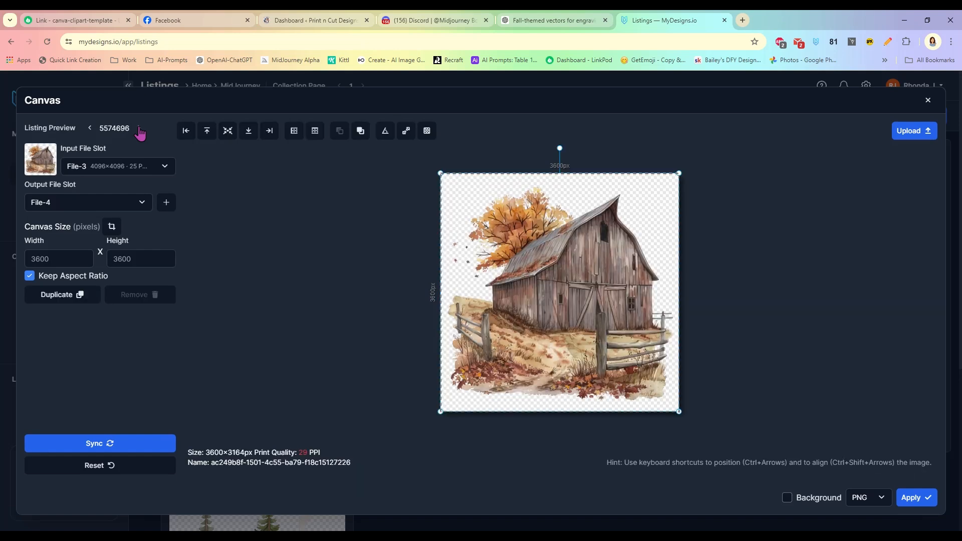
pyautogui.click(139, 130)
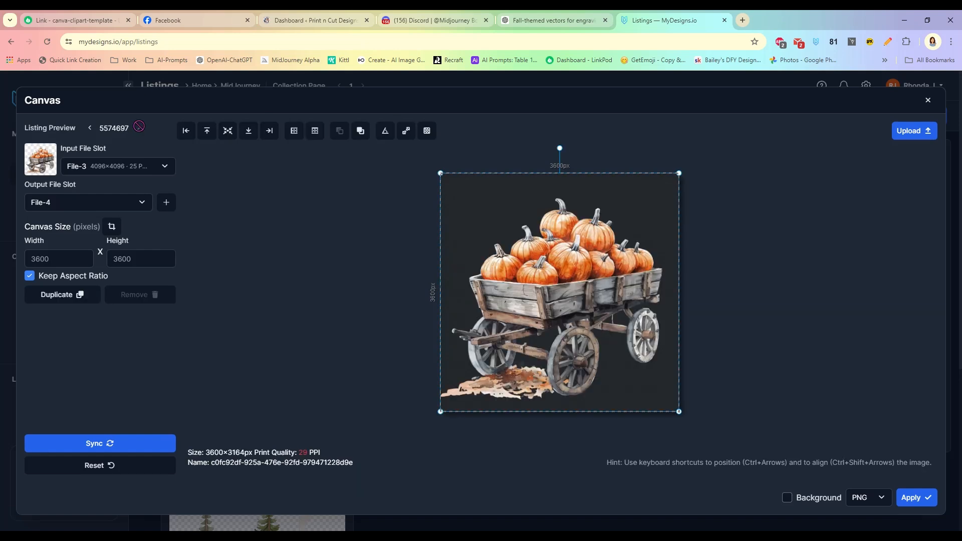
pyautogui.click(89, 128)
pyautogui.click(90, 128)
pyautogui.click(90, 129)
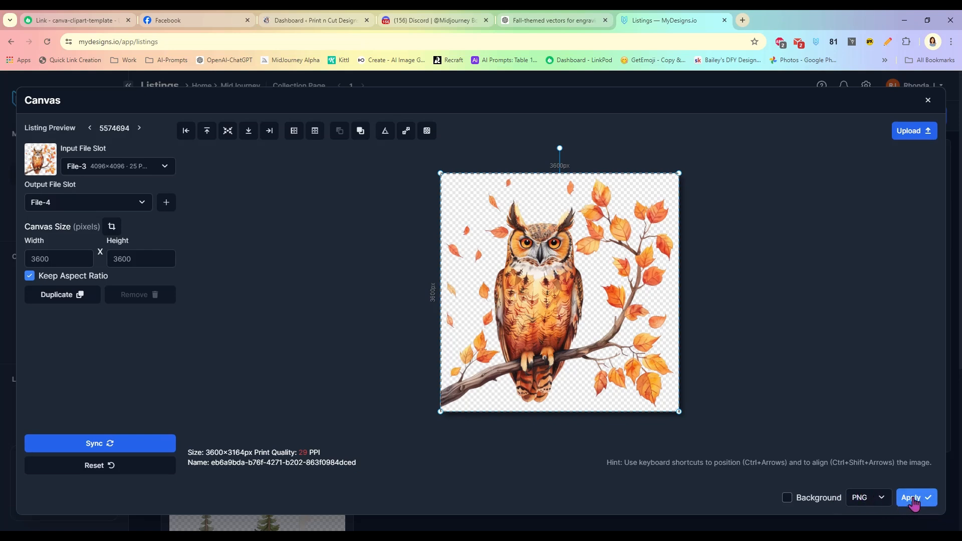
# - Set the output slot to File-3 and apply the 3600×3600 canvas
pyautogui.click(136, 209)
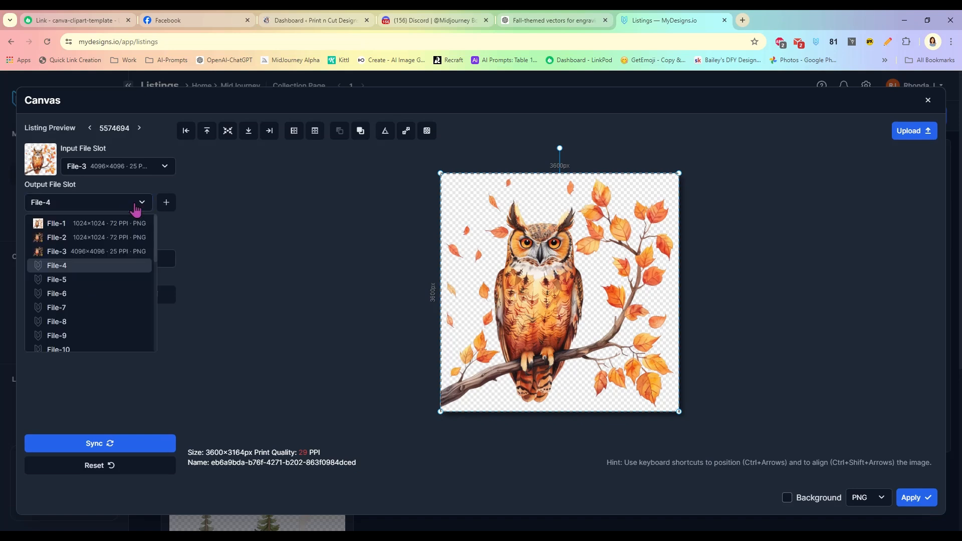
pyautogui.click(126, 253)
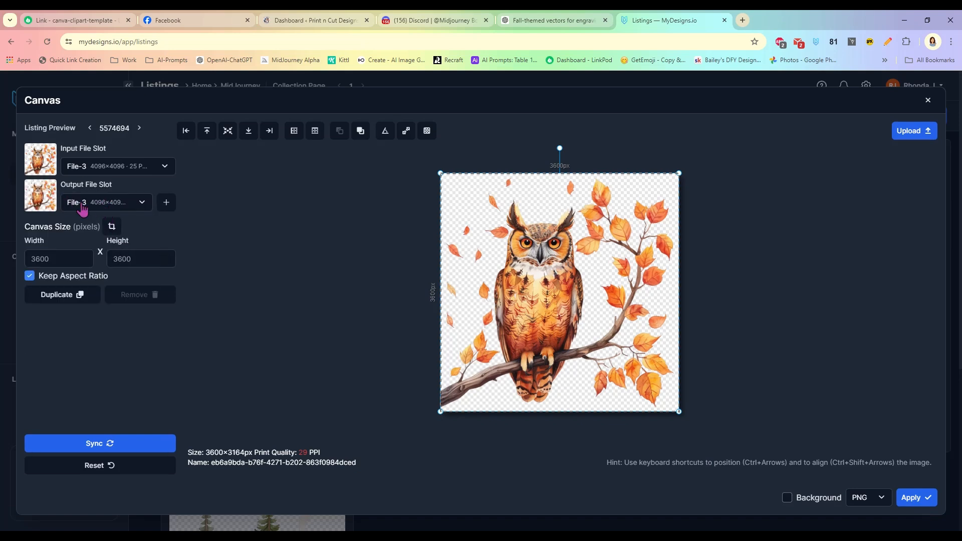
pyautogui.click(920, 499)
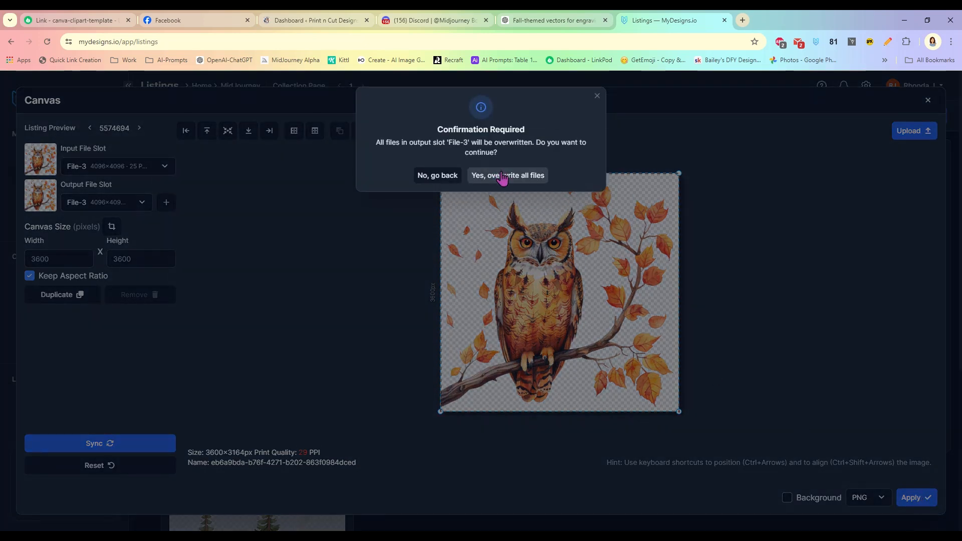
# - Confirm overwriting File-3, then inspect the barn, cabin and owl File-3 images
pyautogui.click(501, 176)
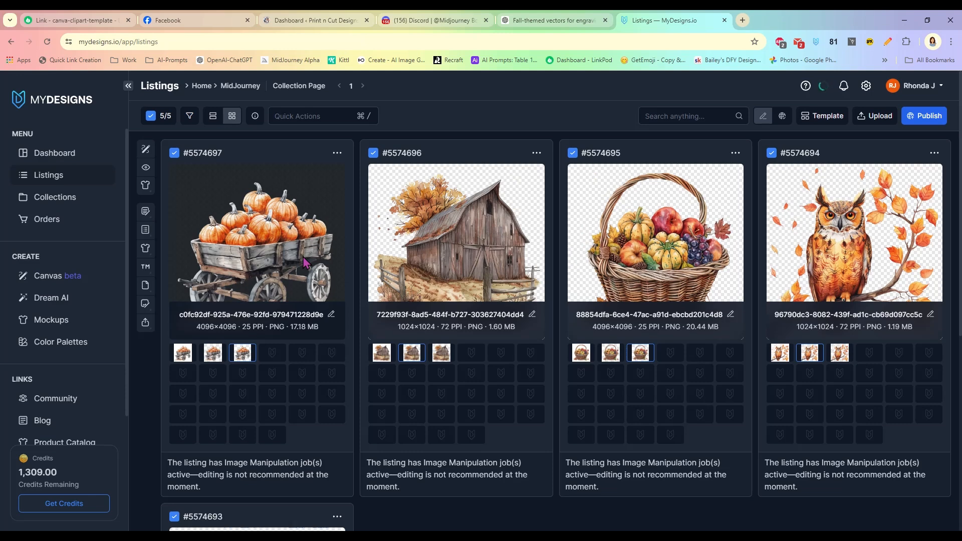
pyautogui.scroll(-2, 572, 396)
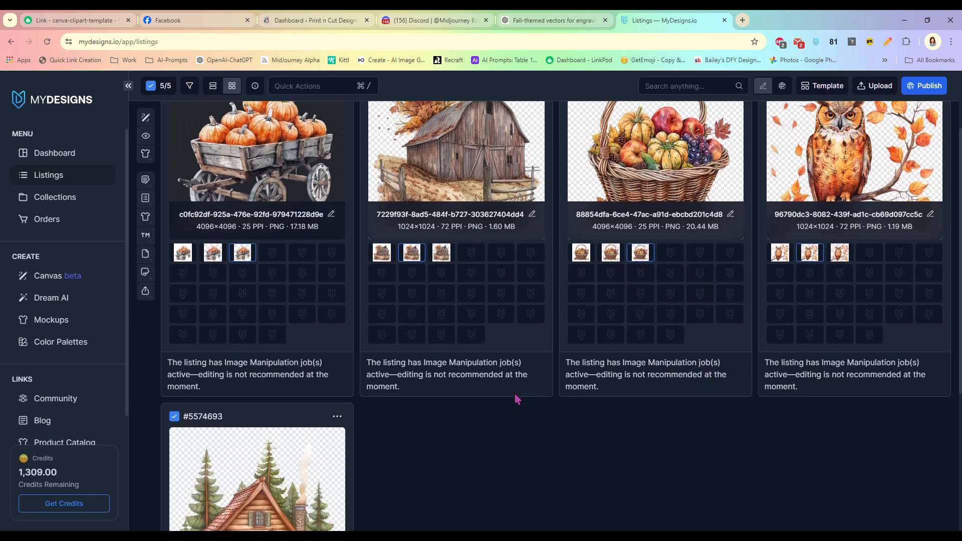
pyautogui.click(440, 254)
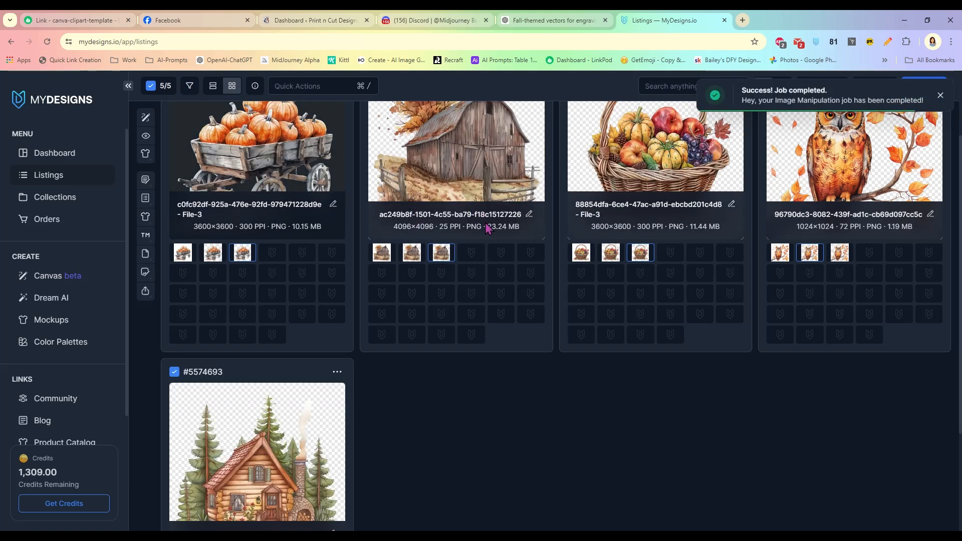
pyautogui.scroll(2, 481, 279)
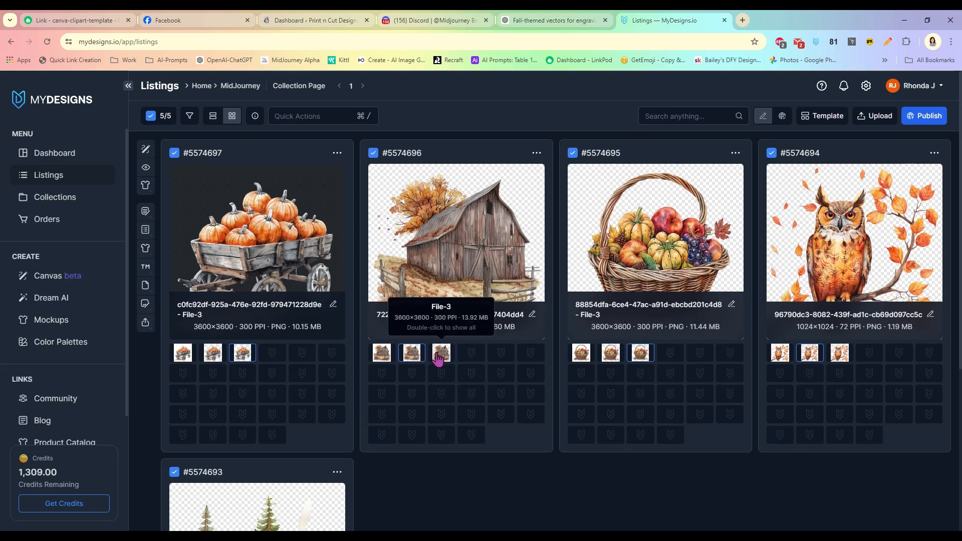
pyautogui.scroll(-1, 443, 356)
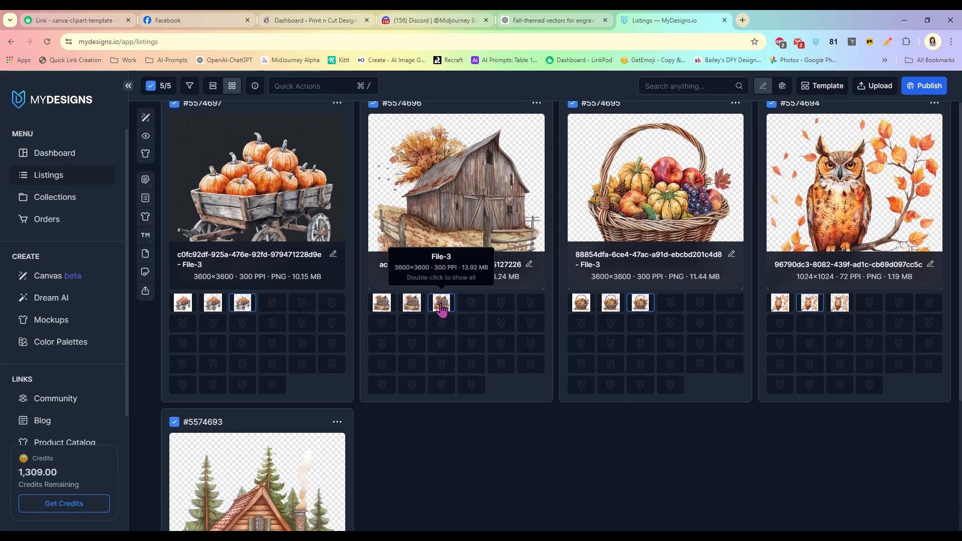
pyautogui.click(382, 306)
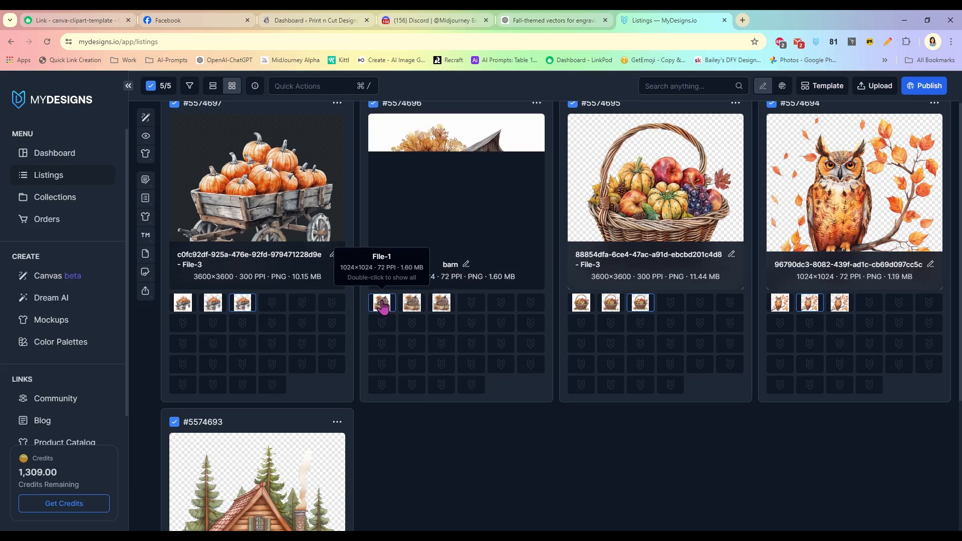
pyautogui.click(416, 310)
pyautogui.click(442, 306)
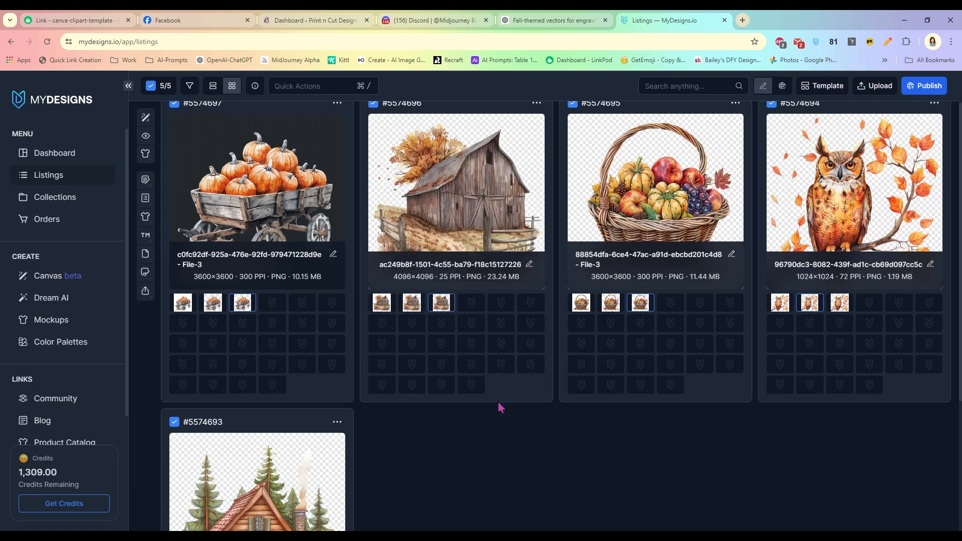
pyautogui.scroll(-3, 471, 200)
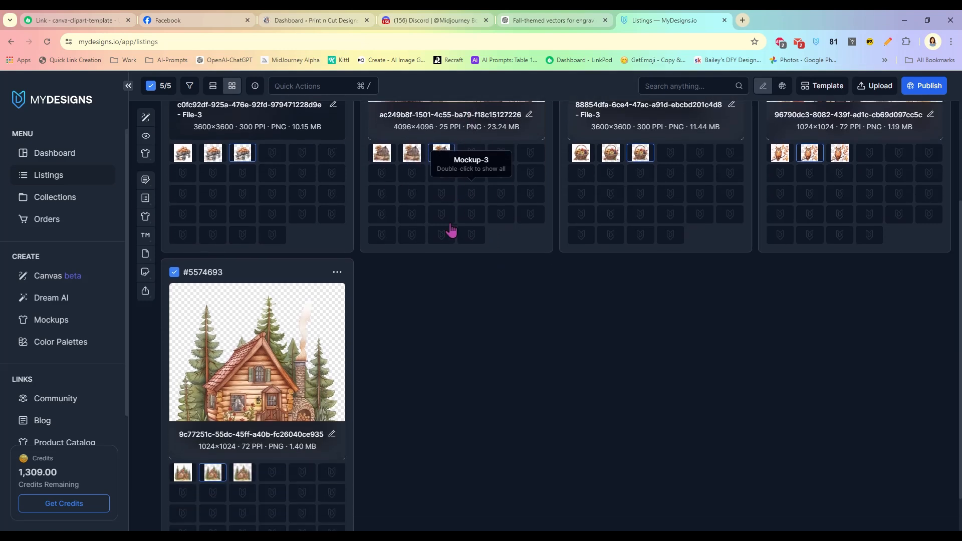
pyautogui.click(244, 473)
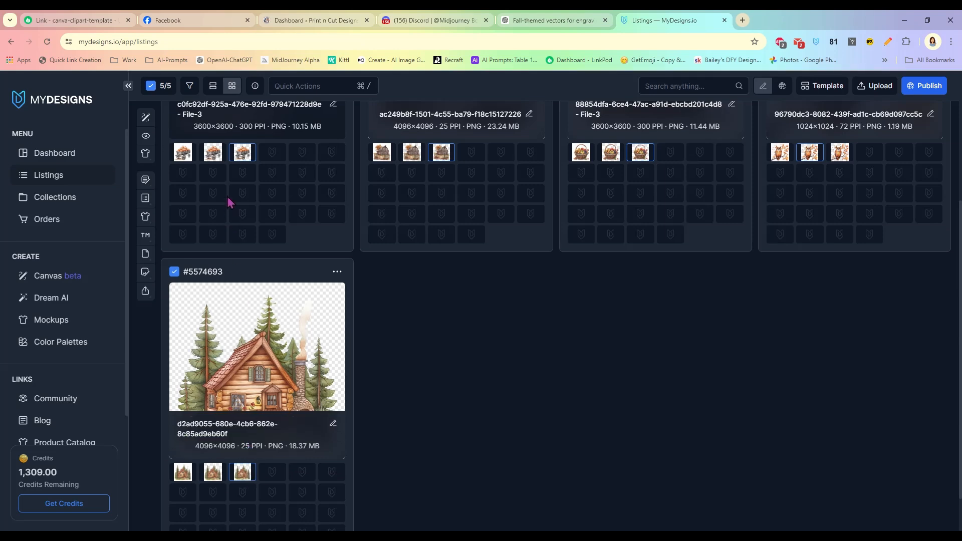
pyautogui.scroll(3, 472, 279)
pyautogui.click(839, 305)
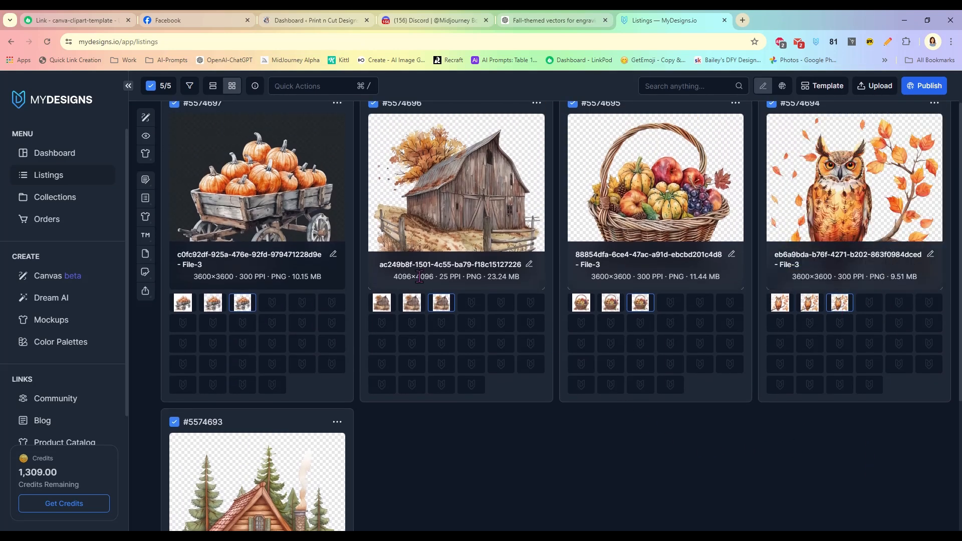
# - Reload and verify every listing's File-3 is a 3600×3600, 300 PPI PNG
pyautogui.click(47, 41)
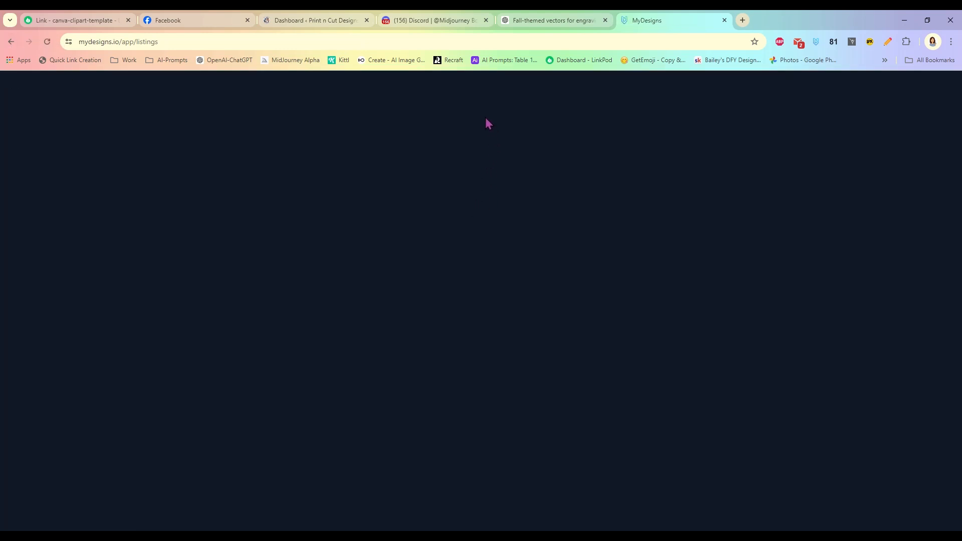
pyautogui.click(441, 353)
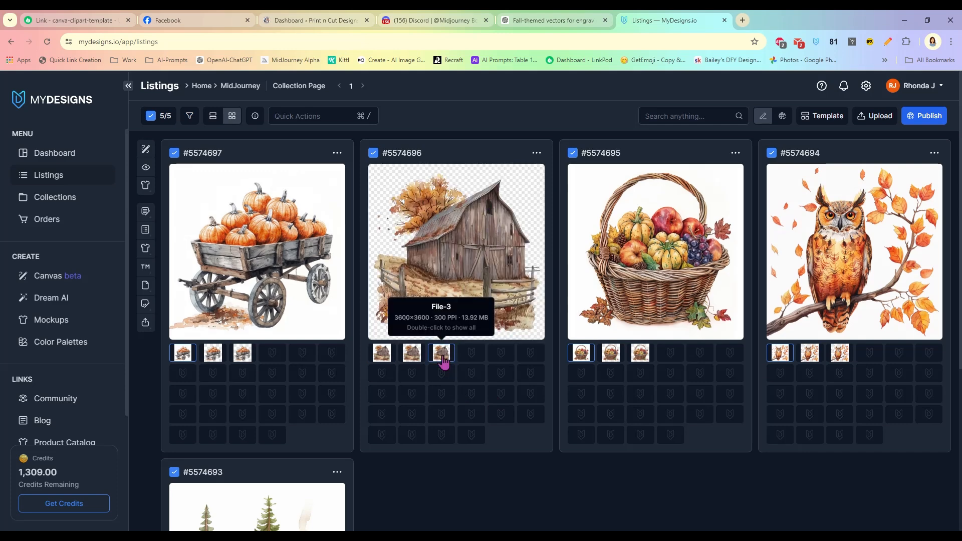
pyautogui.click(256, 118)
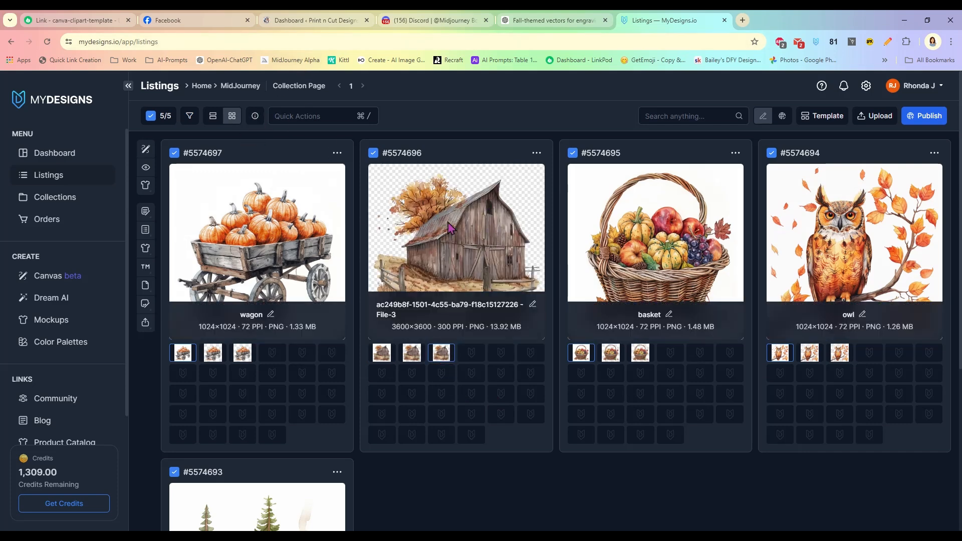
pyautogui.click(244, 357)
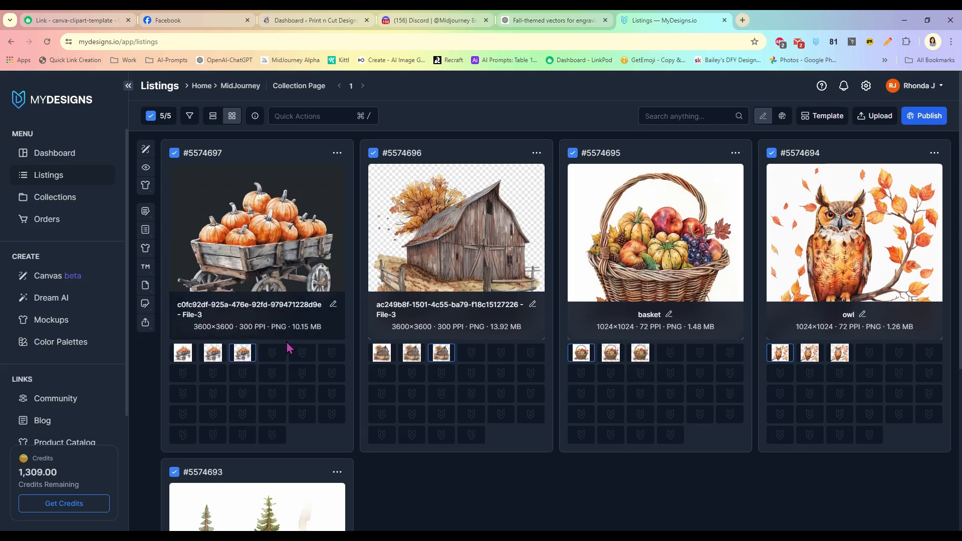
pyautogui.click(639, 353)
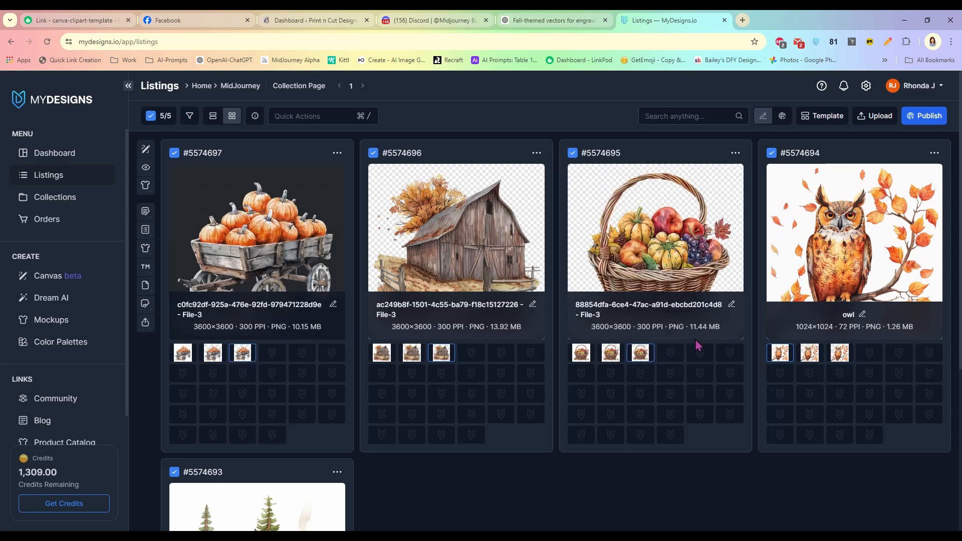
pyautogui.click(840, 353)
pyautogui.scroll(-3, 565, 453)
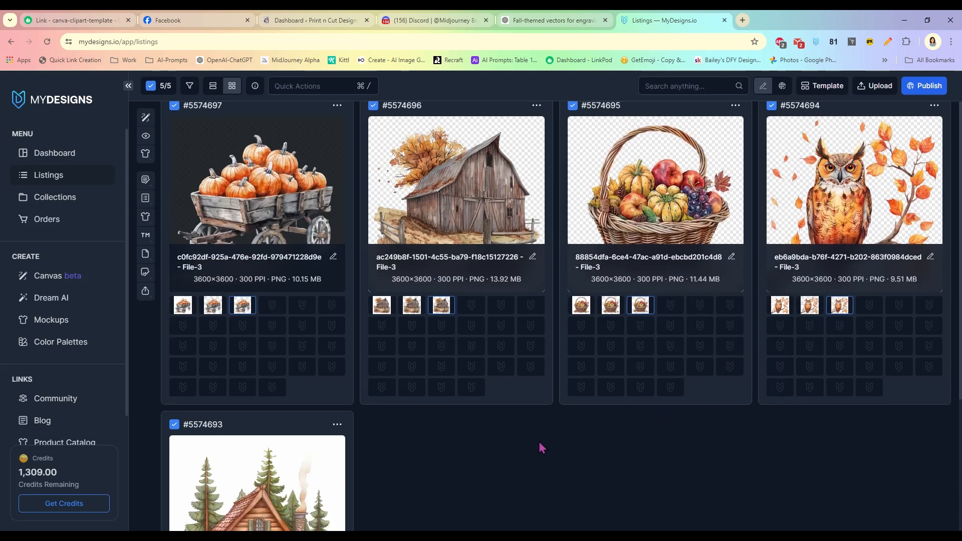
pyautogui.scroll(-2, 348, 446)
pyautogui.click(243, 423)
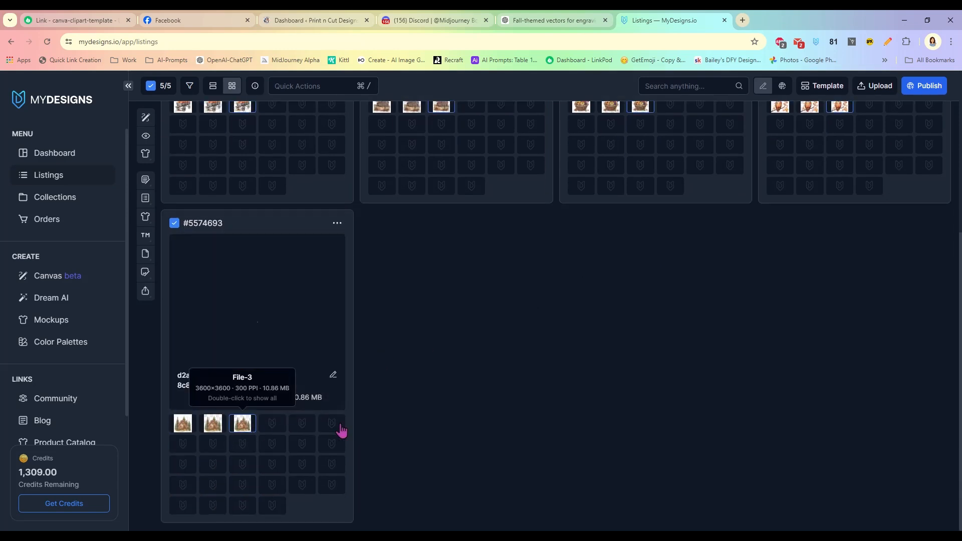
pyautogui.scroll(2, 521, 373)
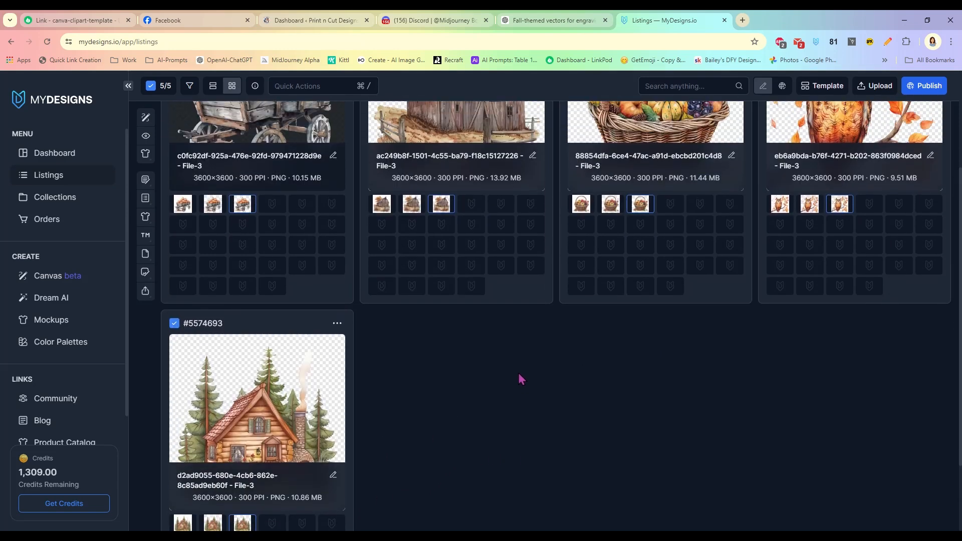
pyautogui.scroll(3, 671, 406)
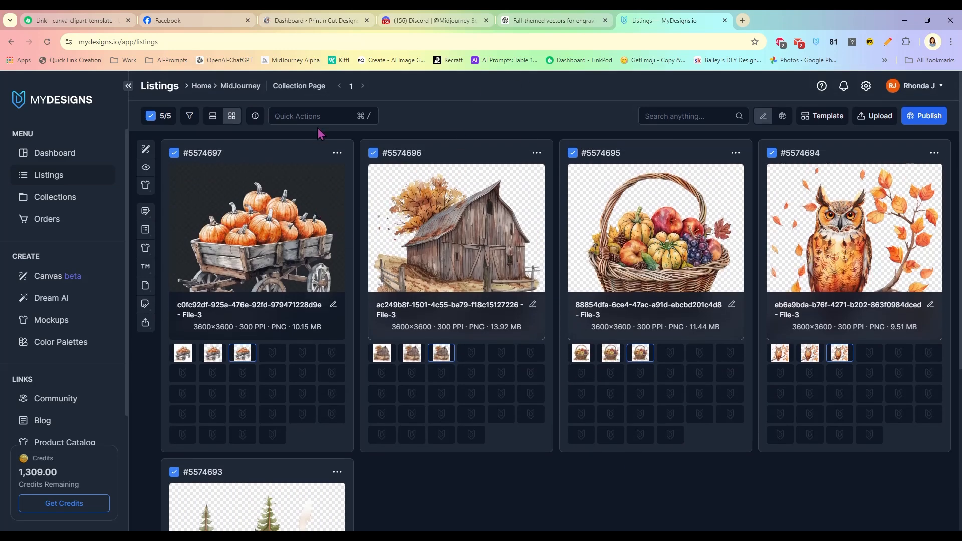
# - Download only the File-3 images of all five listings as a ZIP into WIPTEMP
pyautogui.click(336, 116)
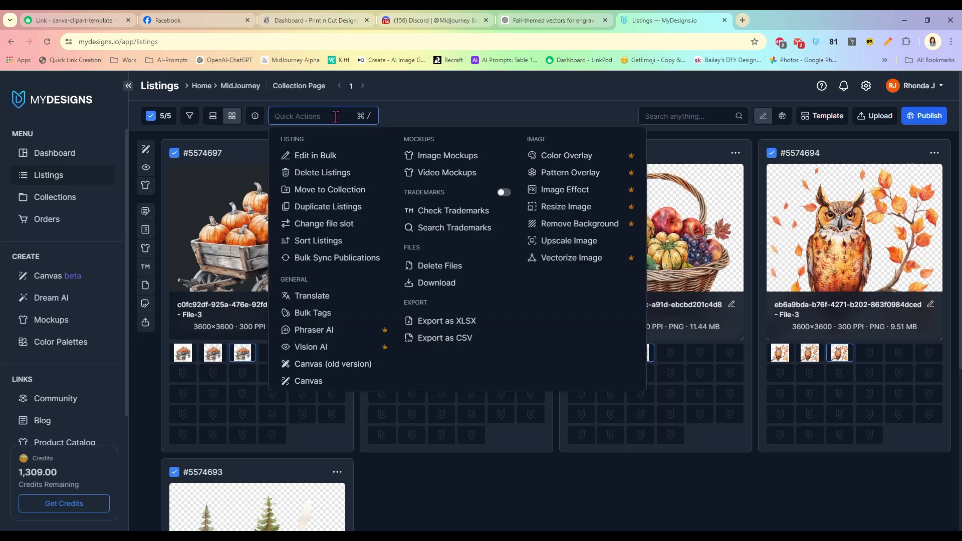
pyautogui.click(461, 287)
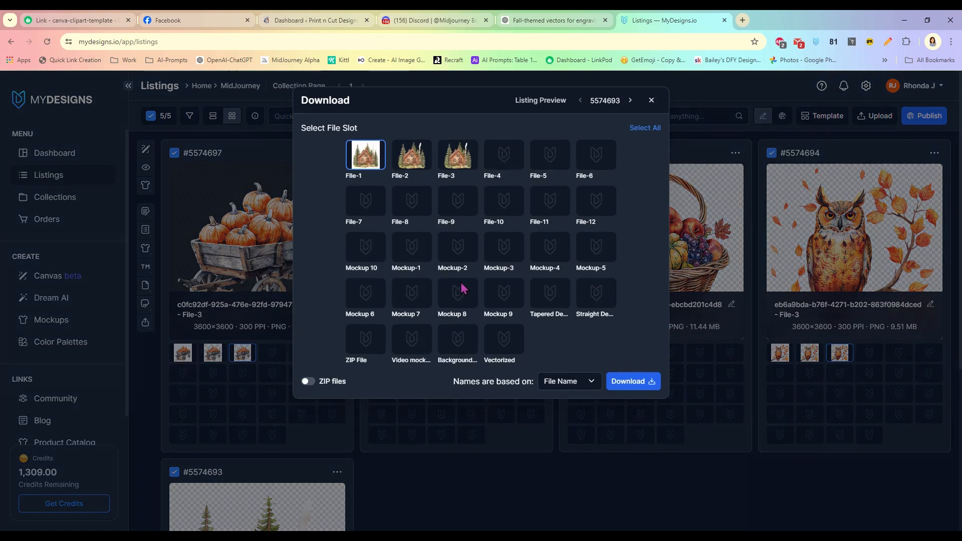
pyautogui.click(461, 165)
pyautogui.click(365, 167)
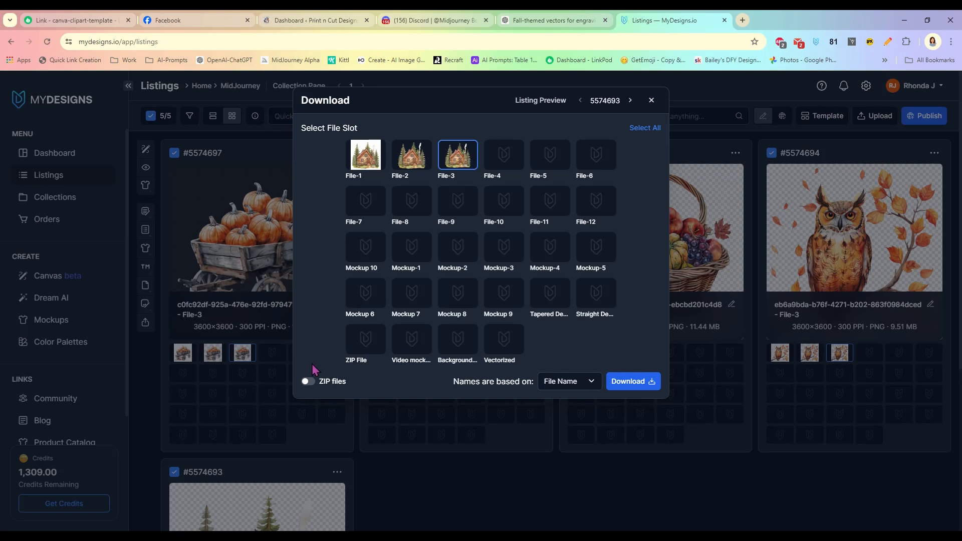
pyautogui.click(309, 381)
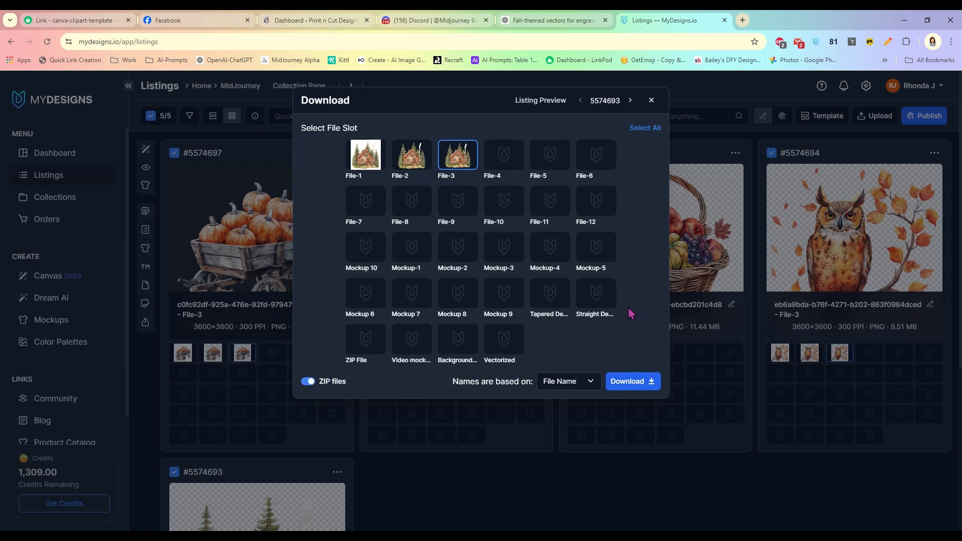
pyautogui.click(630, 382)
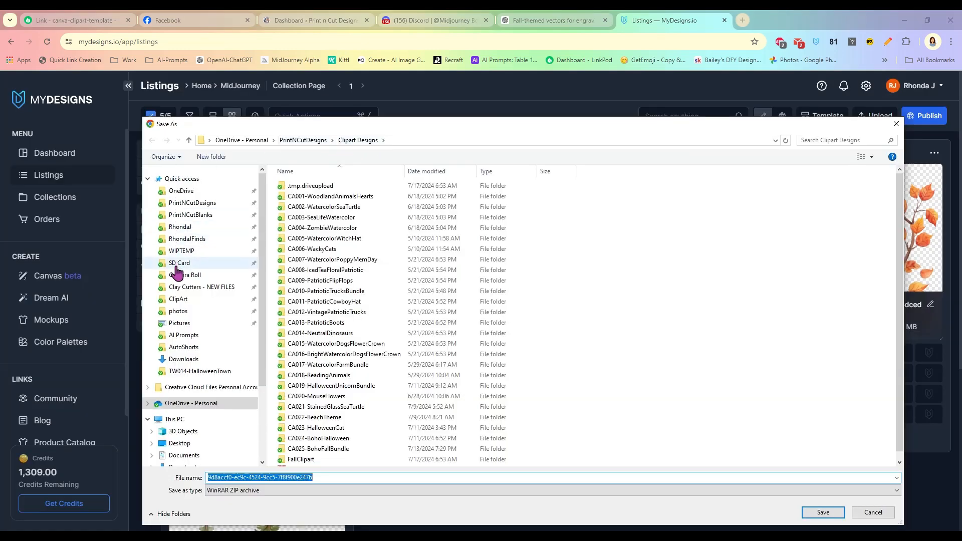
pyautogui.click(183, 251)
pyautogui.click(812, 516)
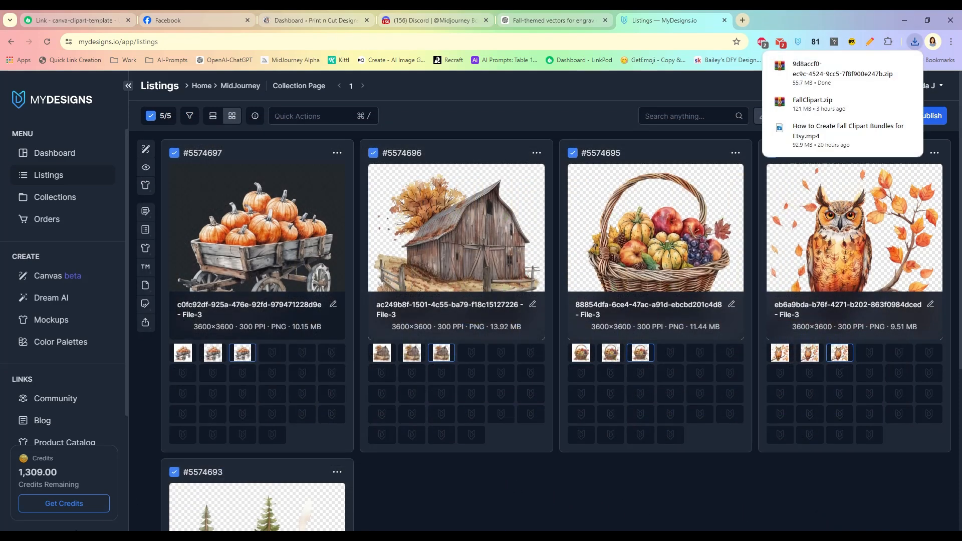
# - Bring up File Explorer and browse into the WIPTEMP folder to the downloaded ZIP
pyautogui.click(80, 537)
pyautogui.moveTo(495, 319); pyautogui.dragTo(476, 101)
pyautogui.click(273, 223)
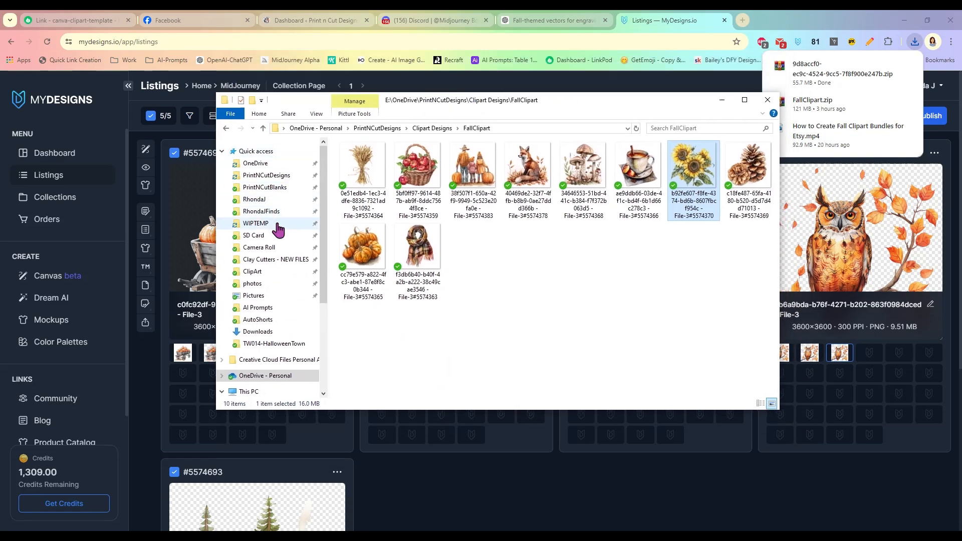
pyautogui.scroll(-5, 612, 275)
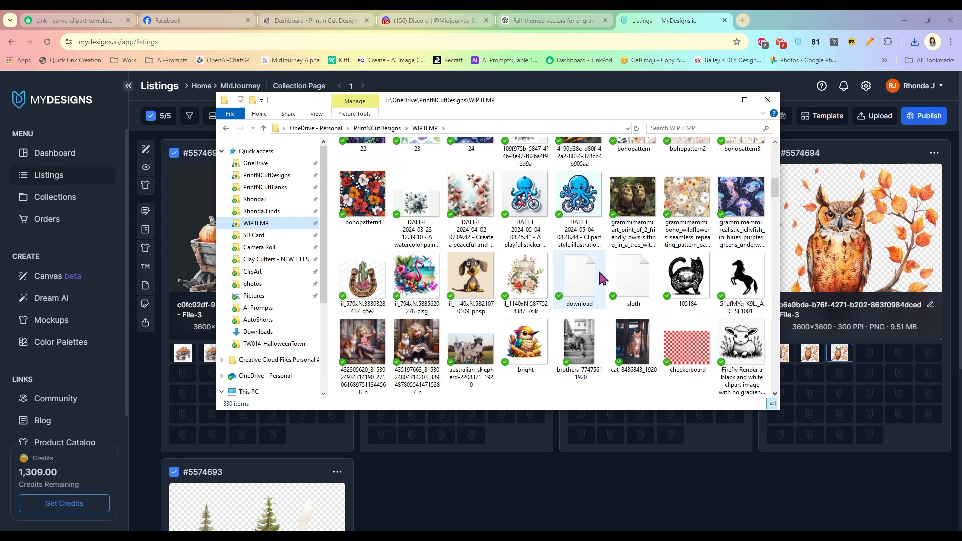
pyautogui.scroll(-20, 598, 269)
pyautogui.scroll(-15, 599, 273)
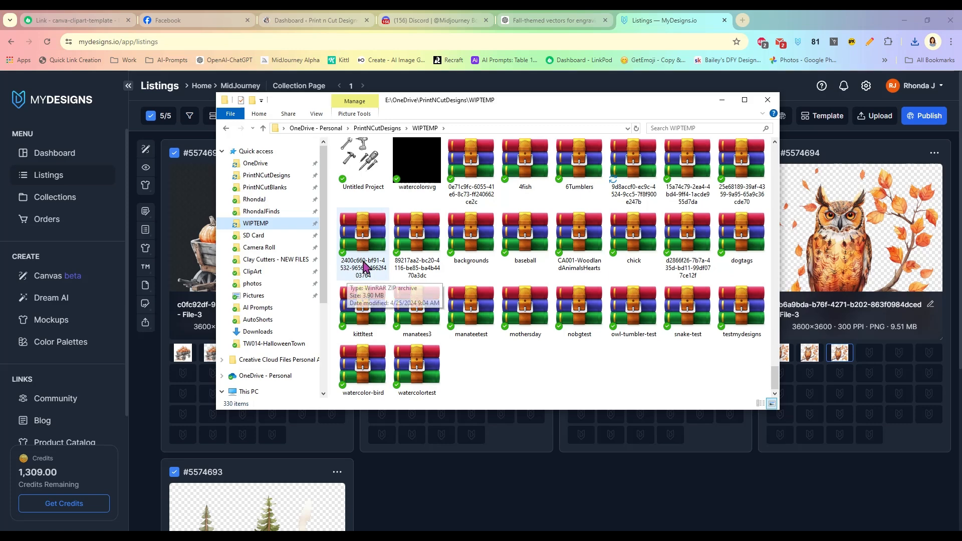
# - Extract the ZIP into its own folder and open that folder
pyautogui.rightClick(625, 163)
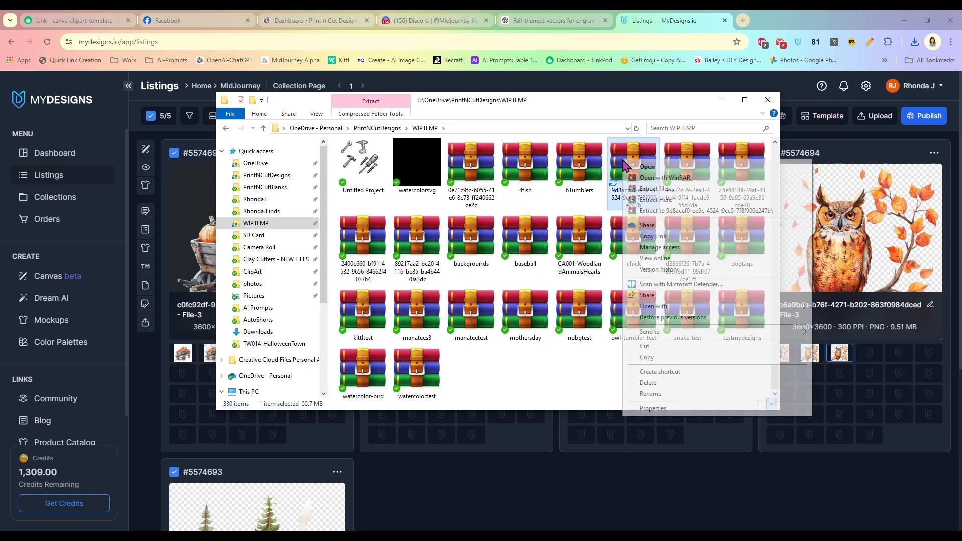
pyautogui.click(646, 210)
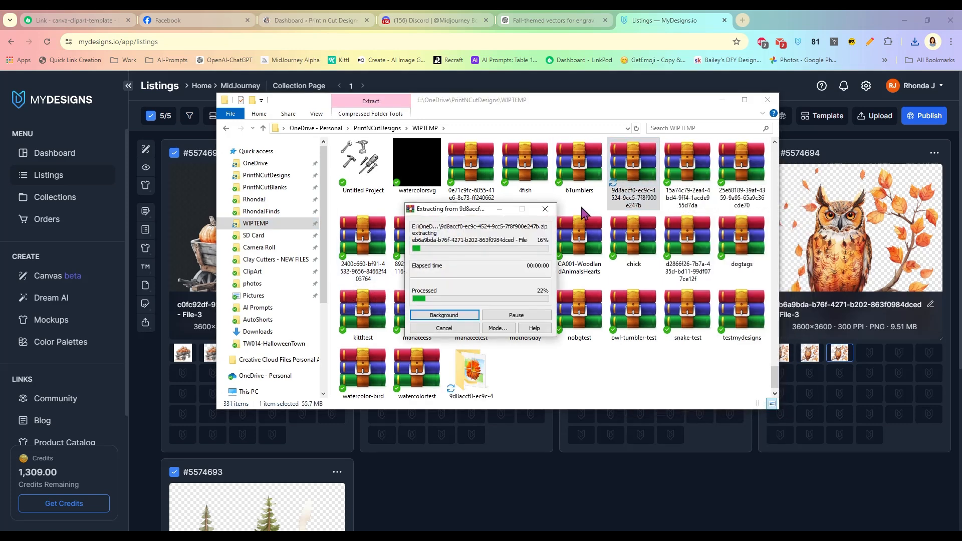
pyautogui.scroll(20, 584, 214)
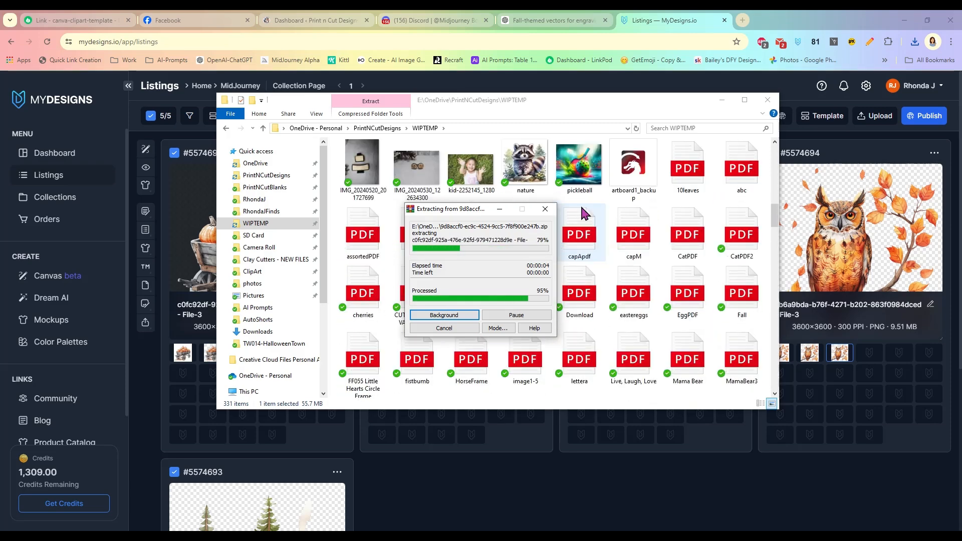
pyautogui.scroll(15, 581, 211)
pyautogui.click(522, 192)
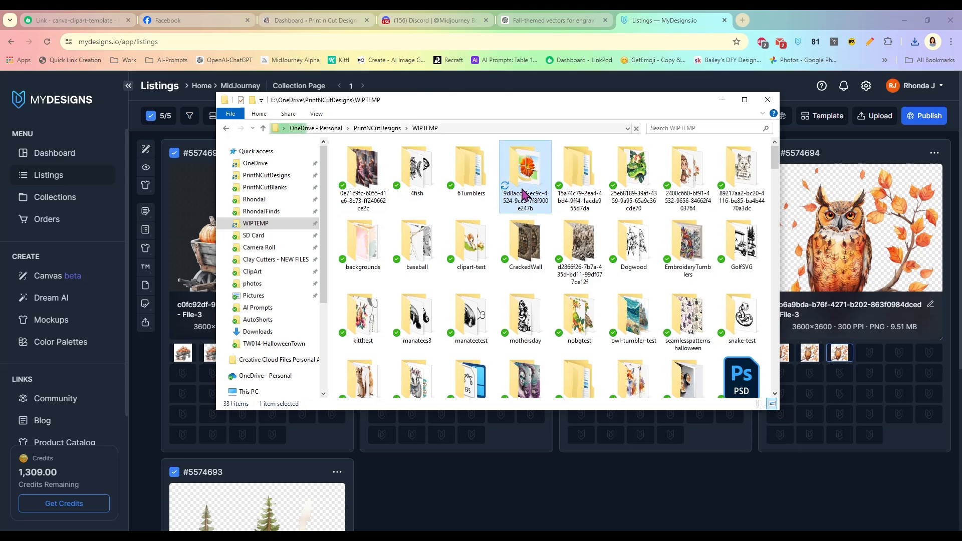
pyautogui.doubleClick(523, 193)
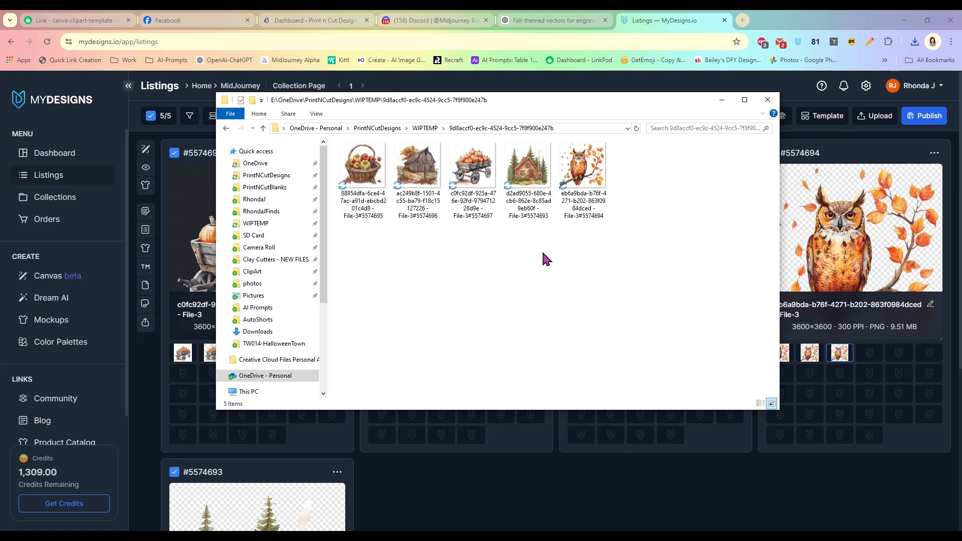
pyautogui.click(362, 214)
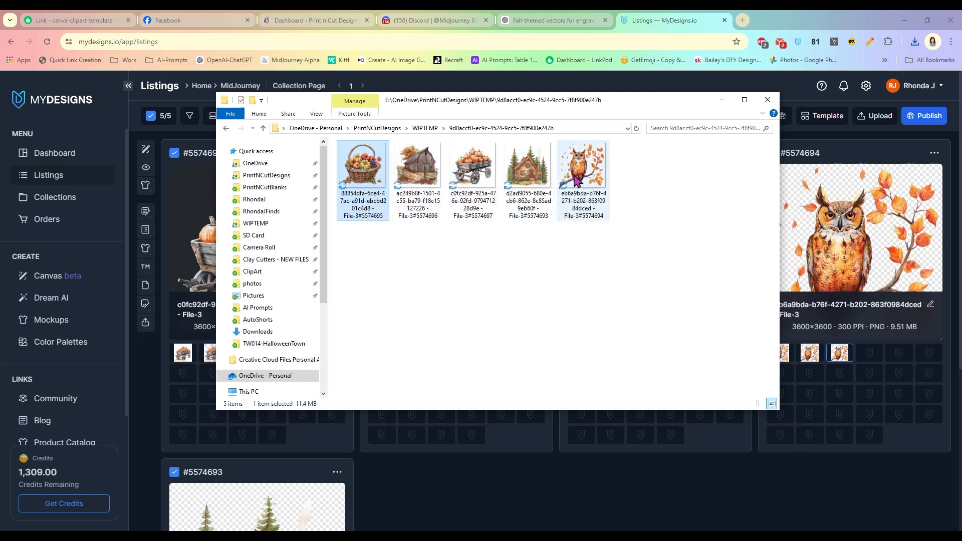
pyautogui.click(569, 283)
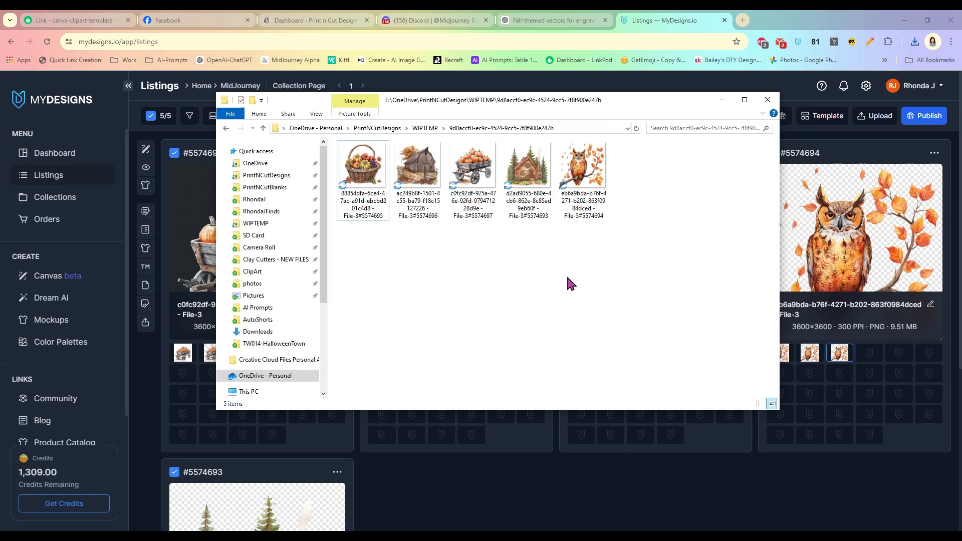
pyautogui.hotkey('ctrl', 'a')
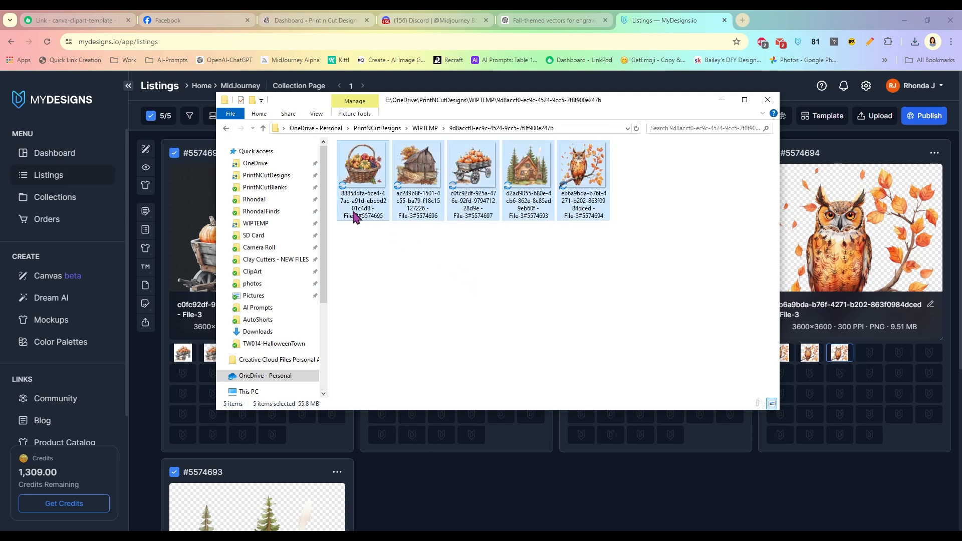
pyautogui.click(439, 257)
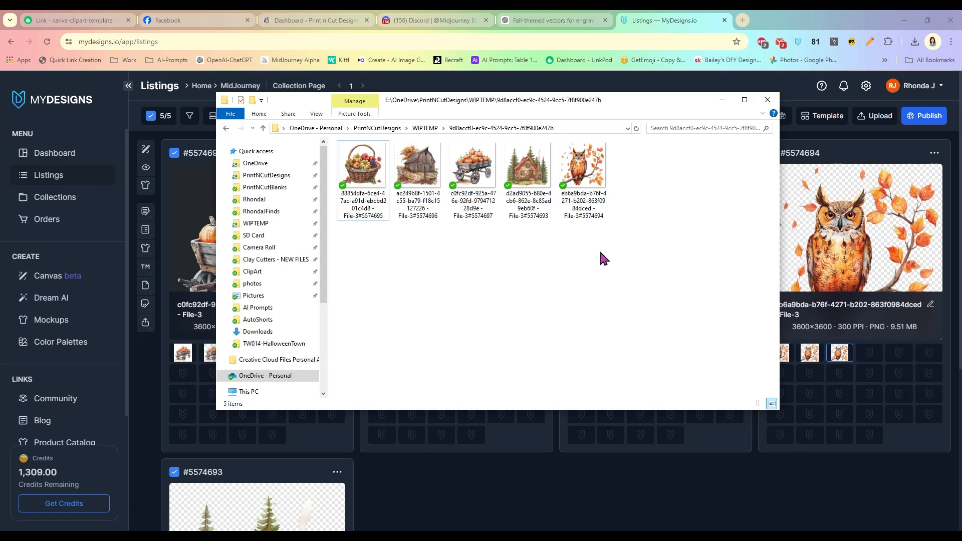
# - Return to the MyDesigns Listings tab after a glance at the Midjourney Discord chat
pyautogui.click(704, 90)
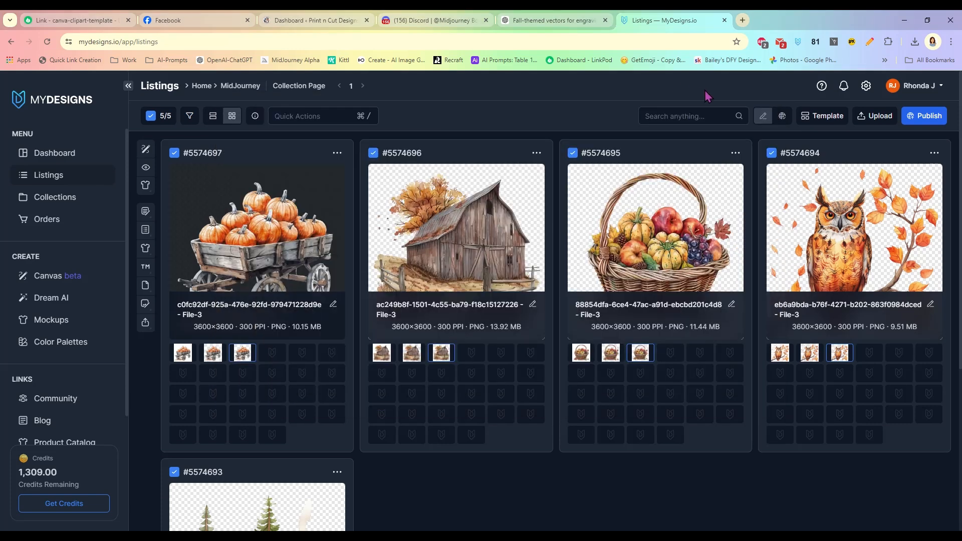
pyautogui.click(429, 20)
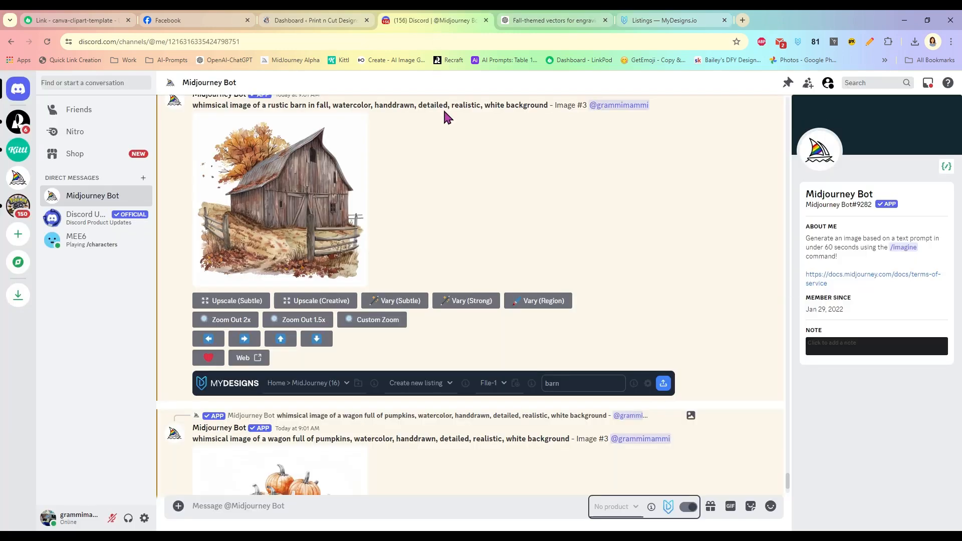
pyautogui.scroll(3, 480, 231)
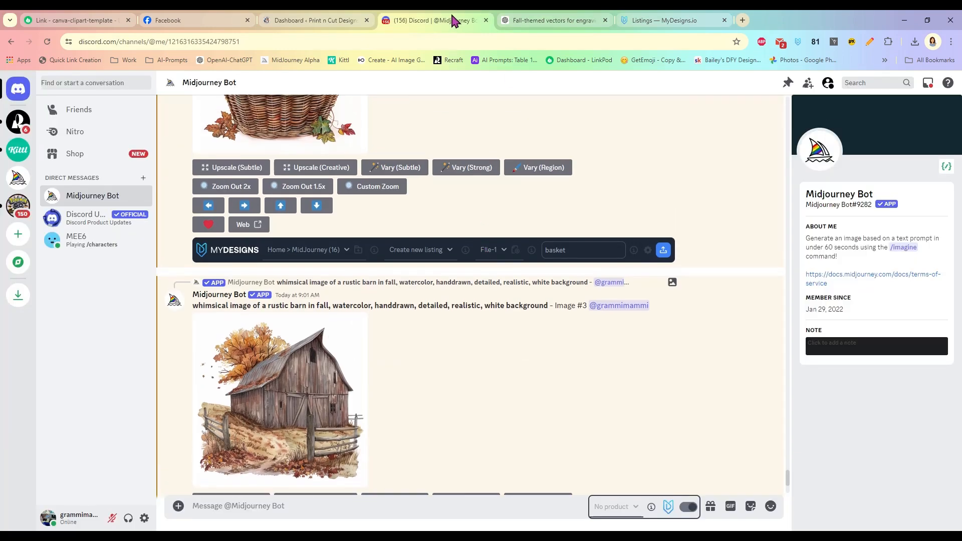
pyautogui.click(651, 20)
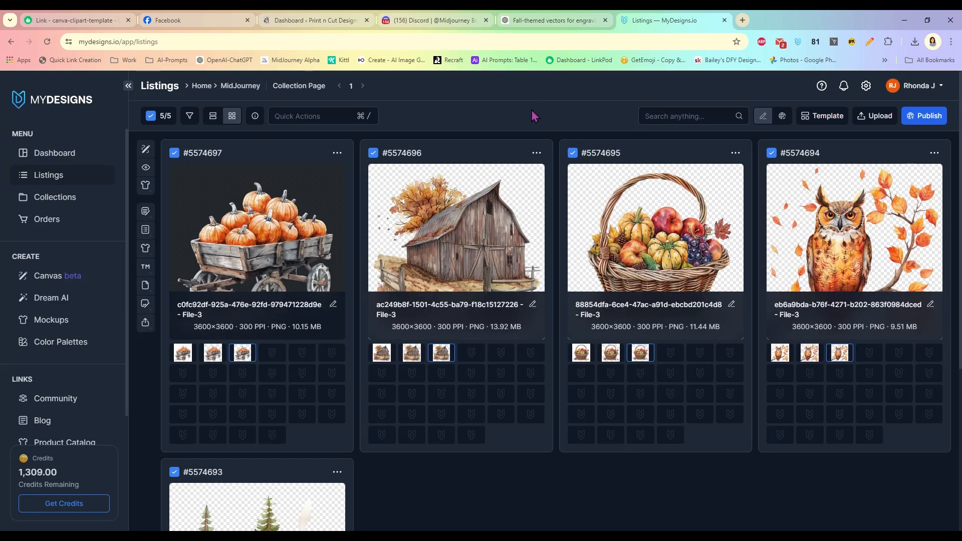
pyautogui.scroll(-4, 657, 285)
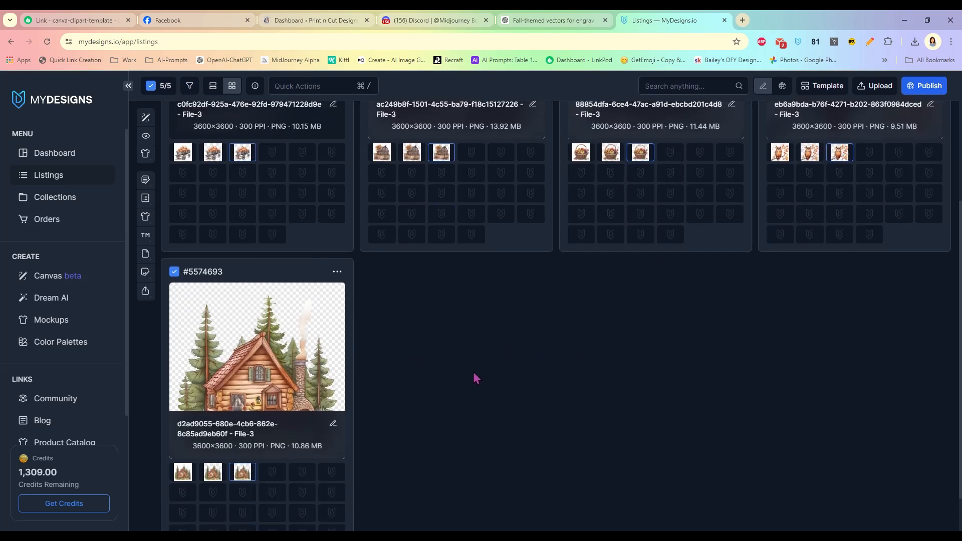
pyautogui.scroll(4, 533, 417)
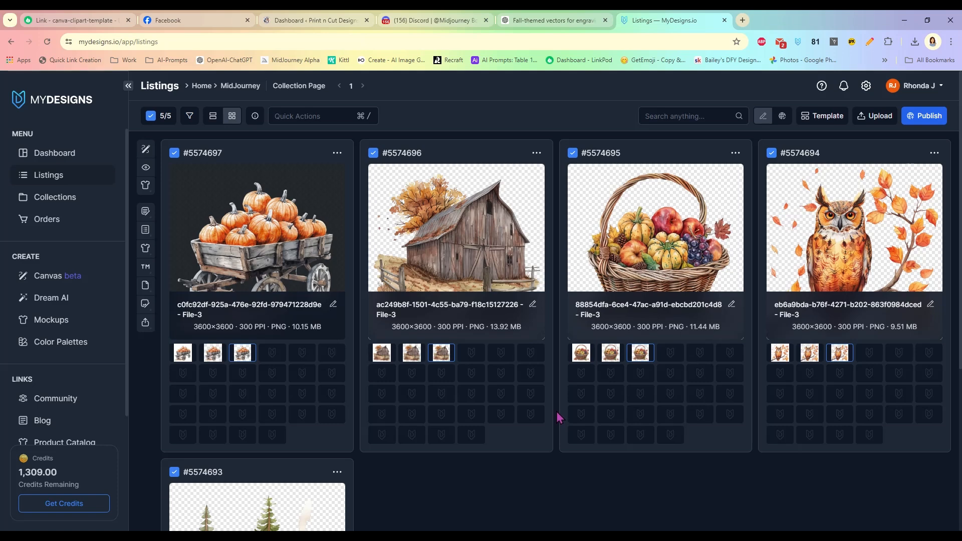